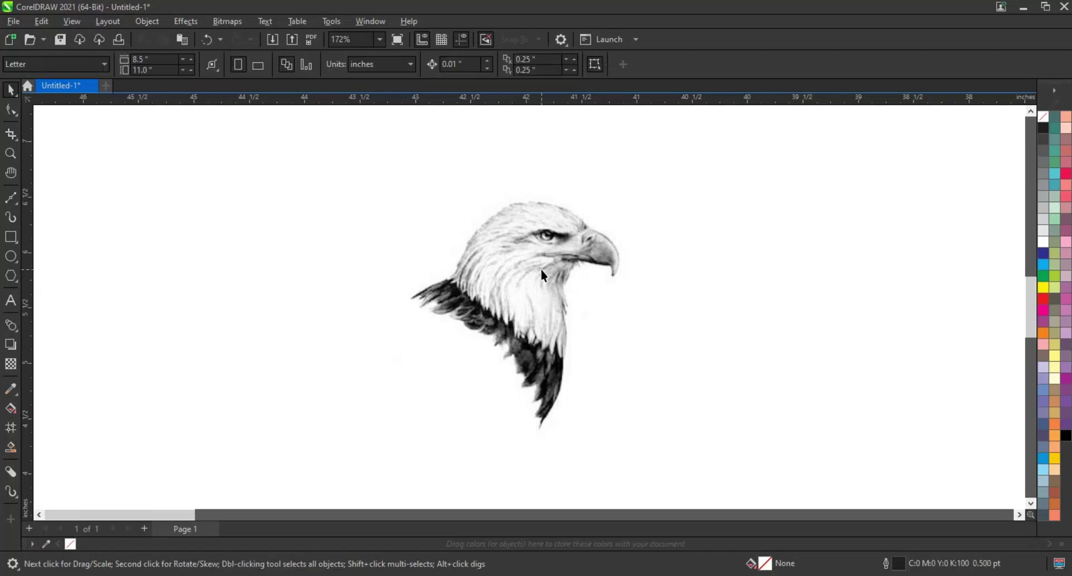
# Give the eagle reference image a uniform transparency of 68.
pyautogui.click(541, 269)
pyautogui.scroll(-1, 469, 257)
pyautogui.scroll(1, 477, 261)
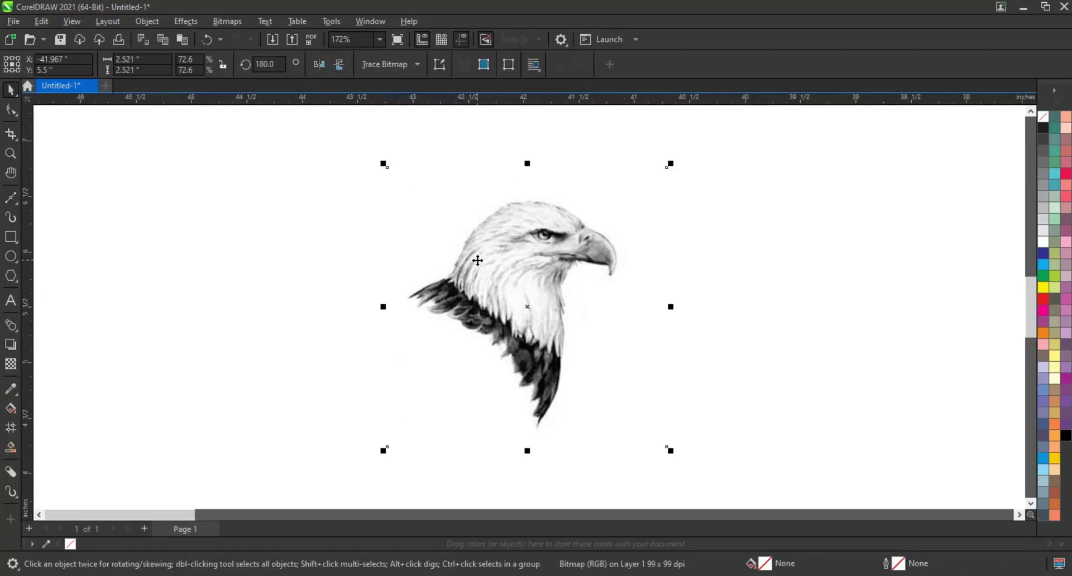
pyautogui.scroll(1, 477, 260)
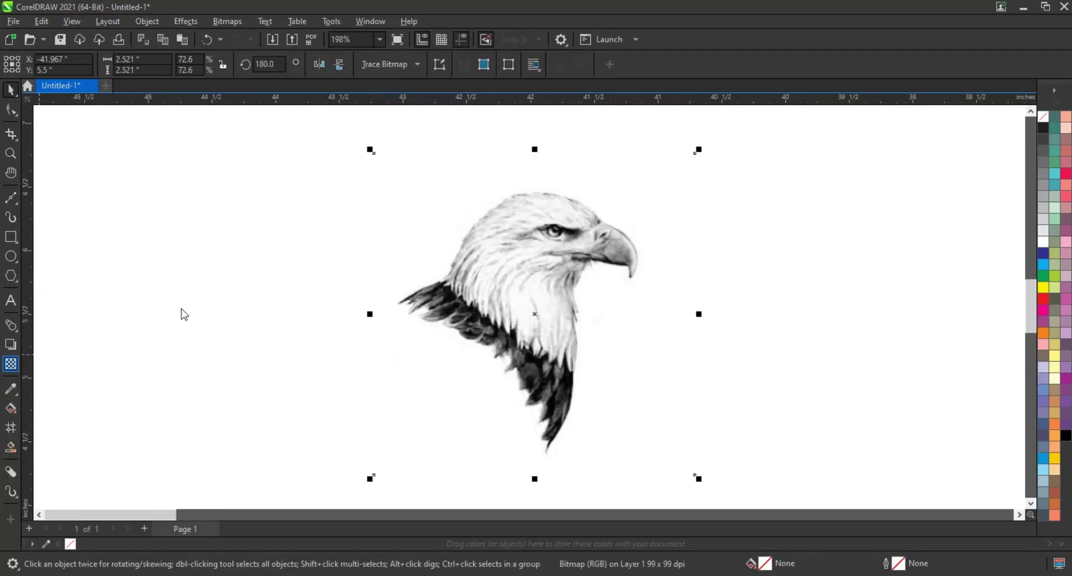
pyautogui.scroll(-2, 497, 216)
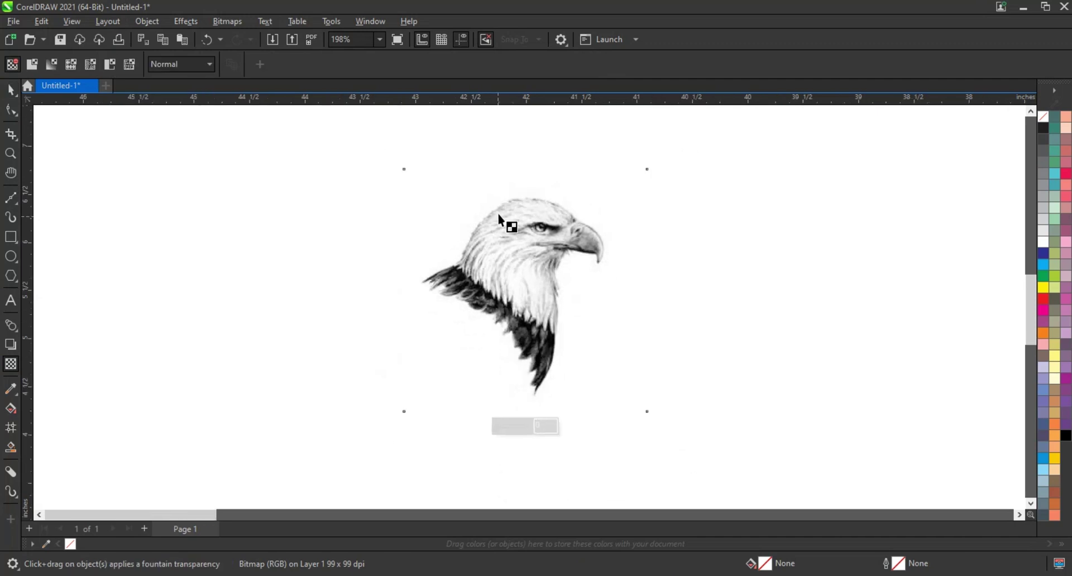
pyautogui.click(518, 431)
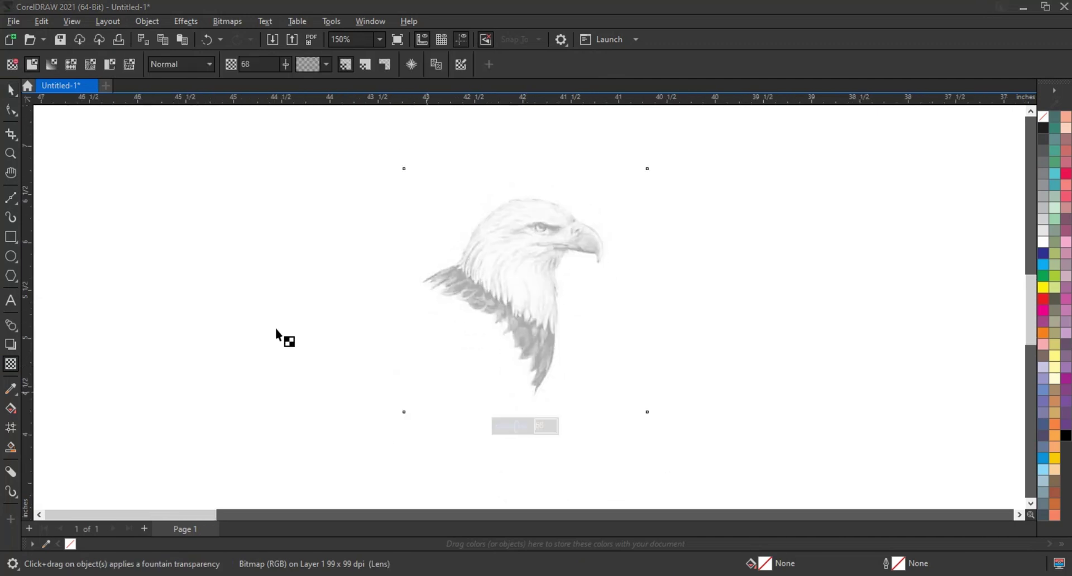
# Lock the faded eagle image in place and clear the selection.
pyautogui.click(11, 89)
pyautogui.rightClick(508, 250)
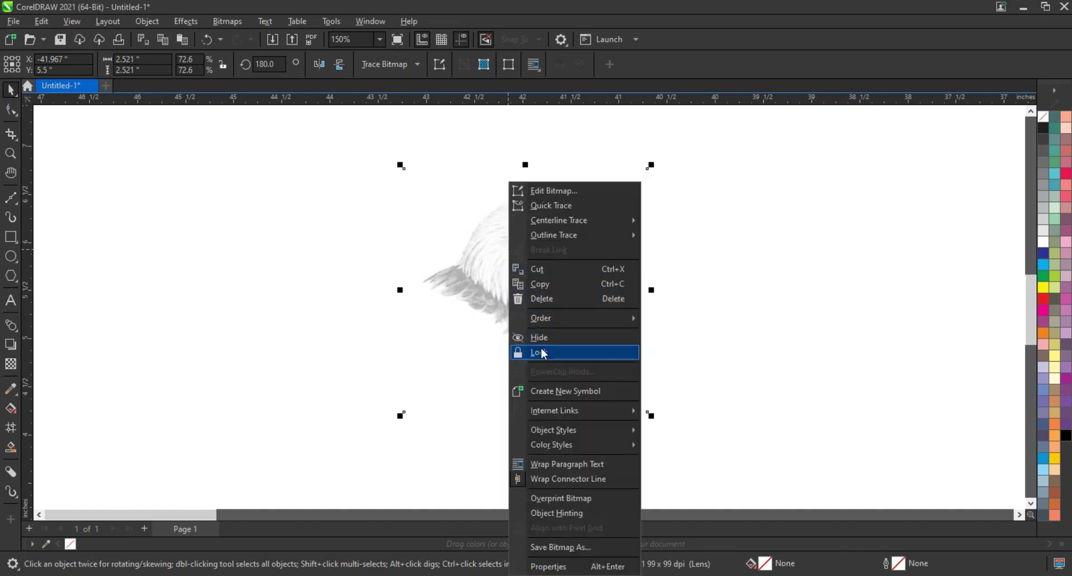
pyautogui.click(543, 352)
pyautogui.click(709, 348)
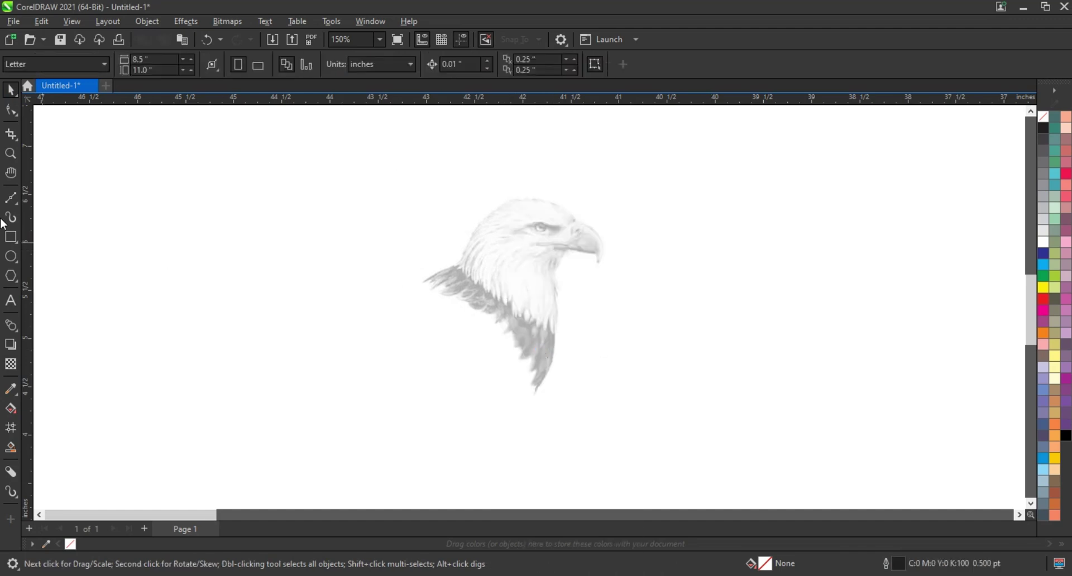
pyautogui.click(10, 153)
pyautogui.moveTo(393, 178); pyautogui.dragTo(698, 413)
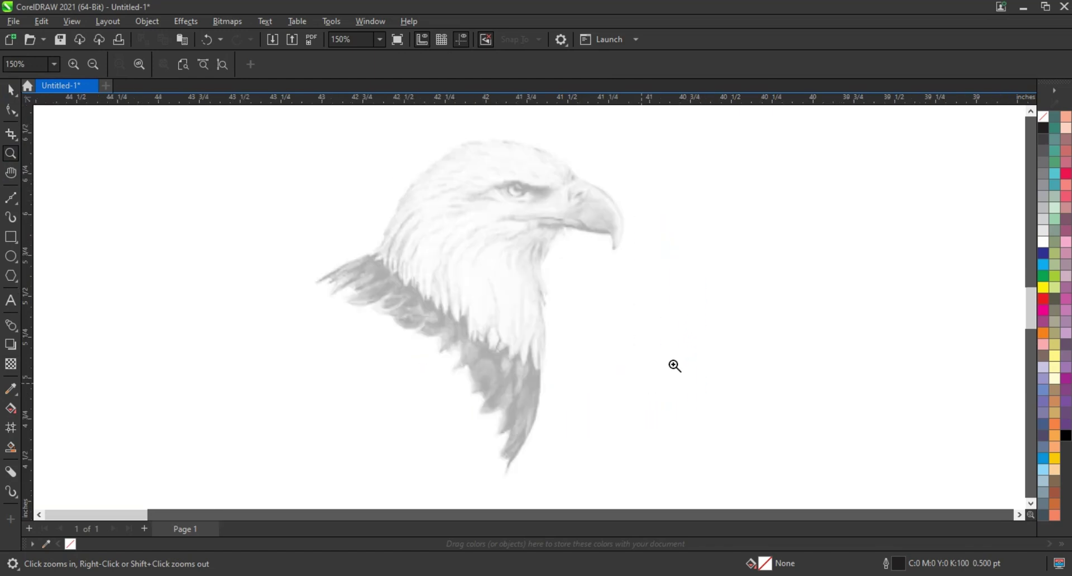
pyautogui.press('F8')
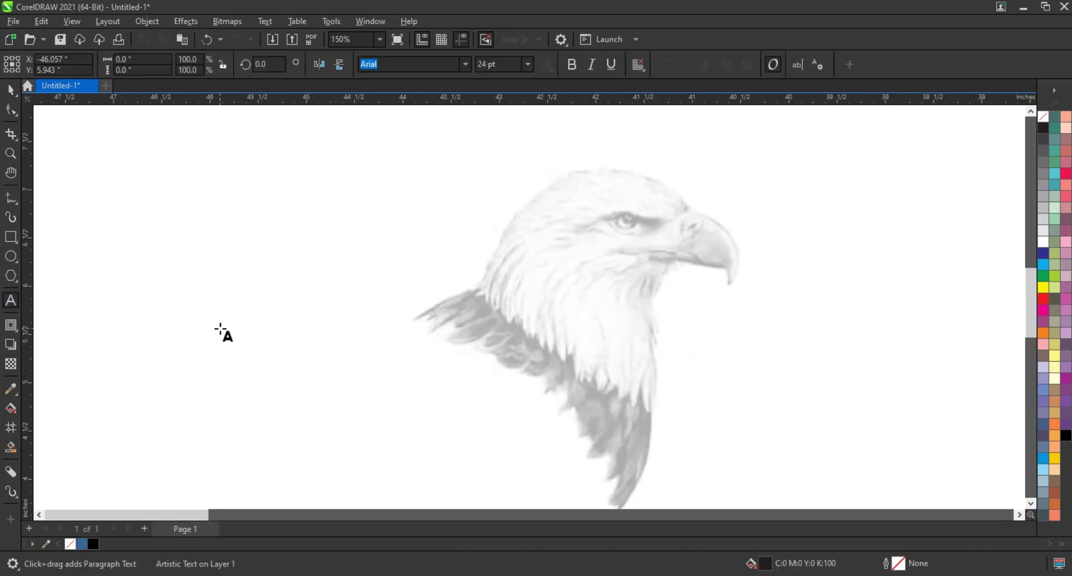
pyautogui.write('R')
pyautogui.click(11, 93)
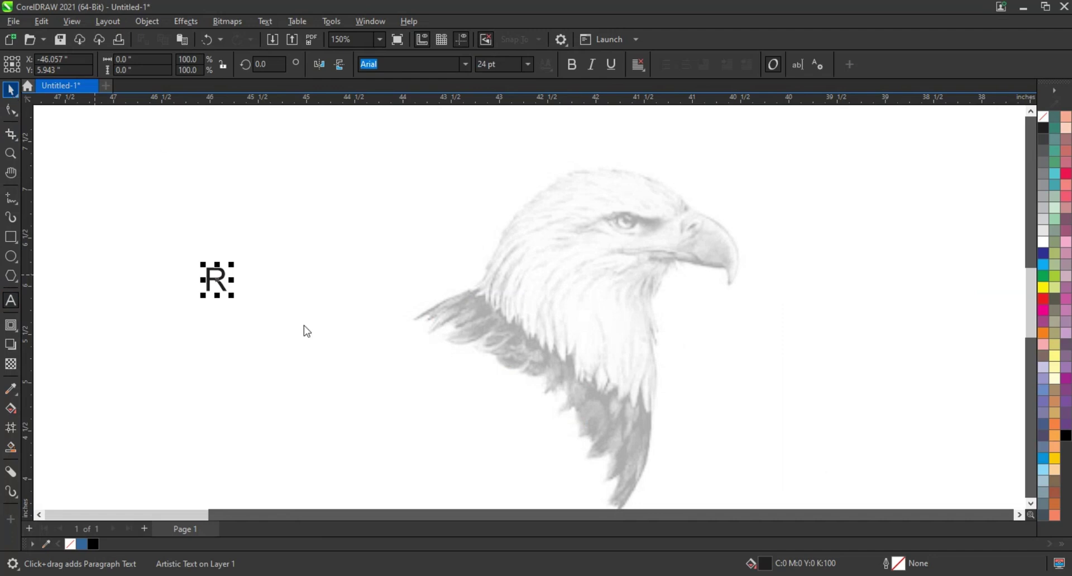
pyautogui.moveTo(233, 297); pyautogui.dragTo(423, 459)
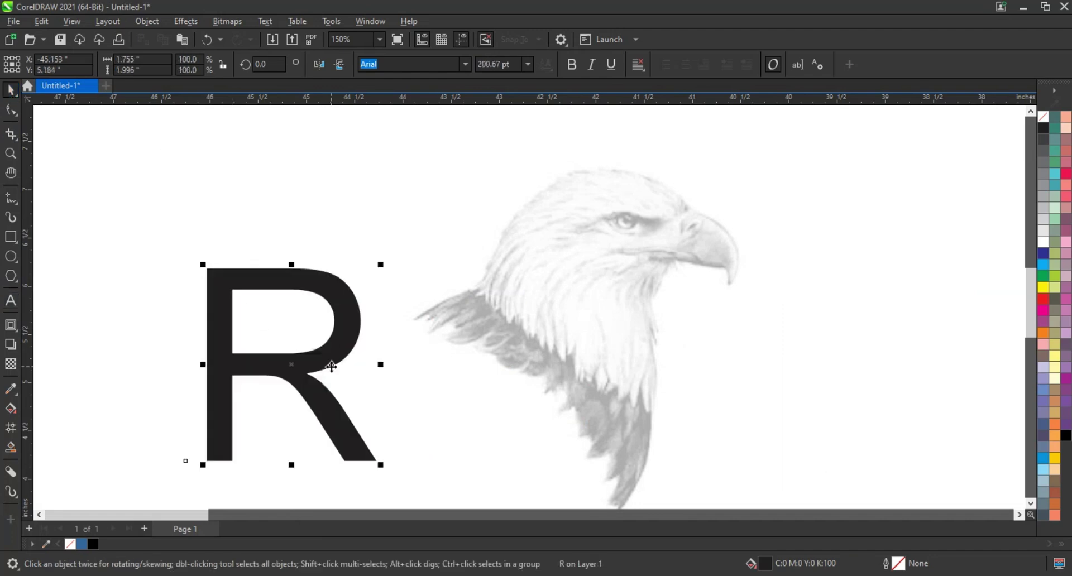
pyautogui.moveTo(331, 366); pyautogui.dragTo(599, 302)
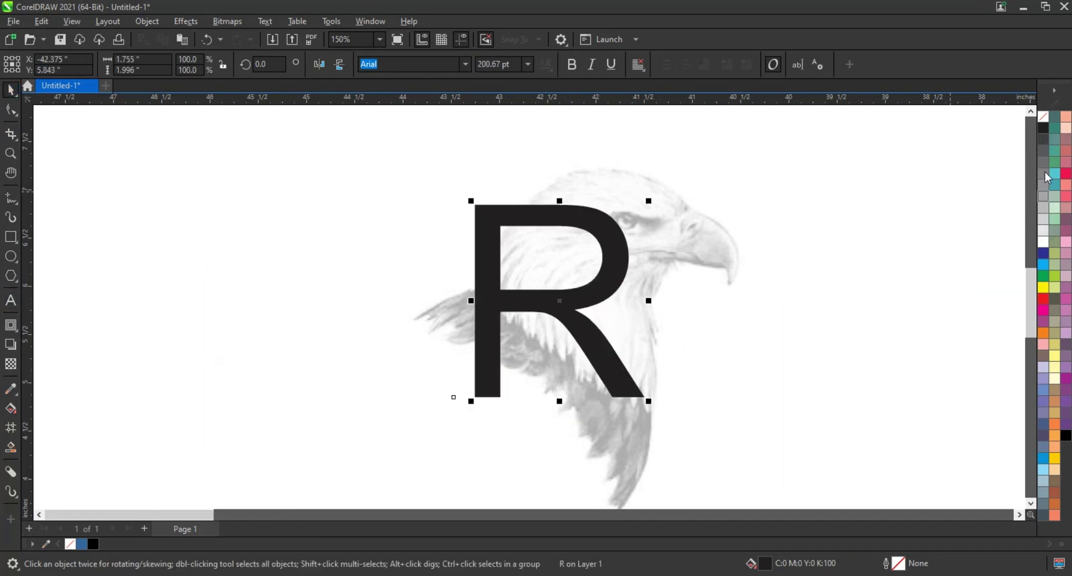
pyautogui.rightClick(1042, 128)
pyautogui.click(1028, 140)
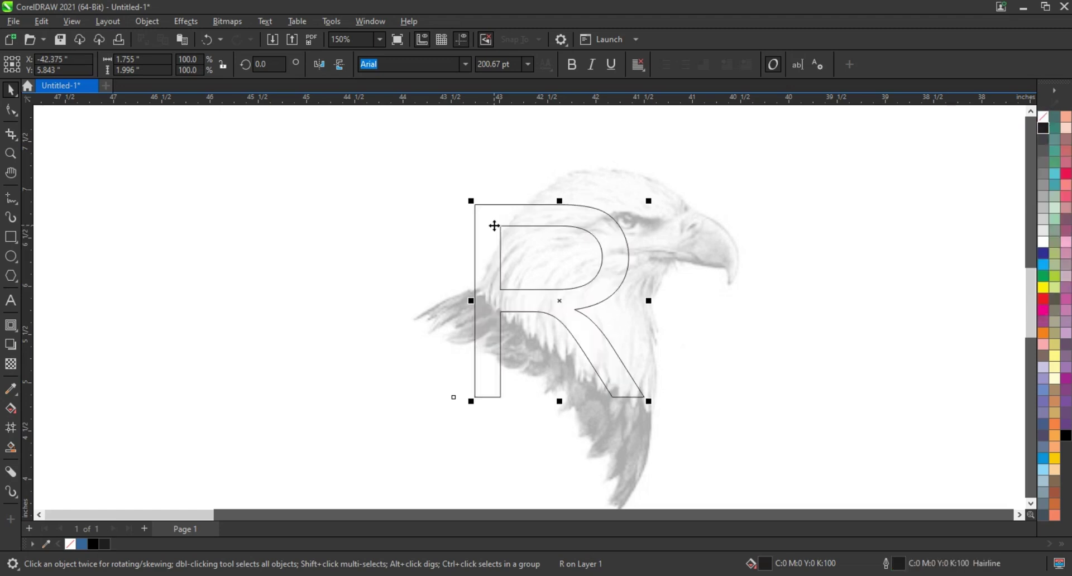
pyautogui.scroll(-2, 494, 225)
pyautogui.moveTo(583, 328); pyautogui.dragTo(614, 373)
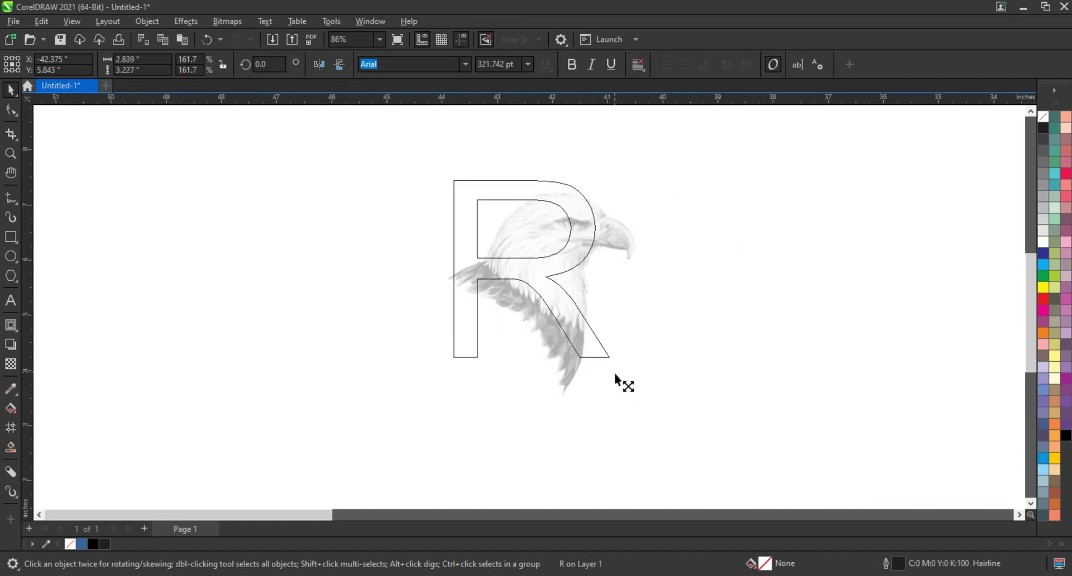
pyautogui.moveTo(570, 312); pyautogui.dragTo(609, 321)
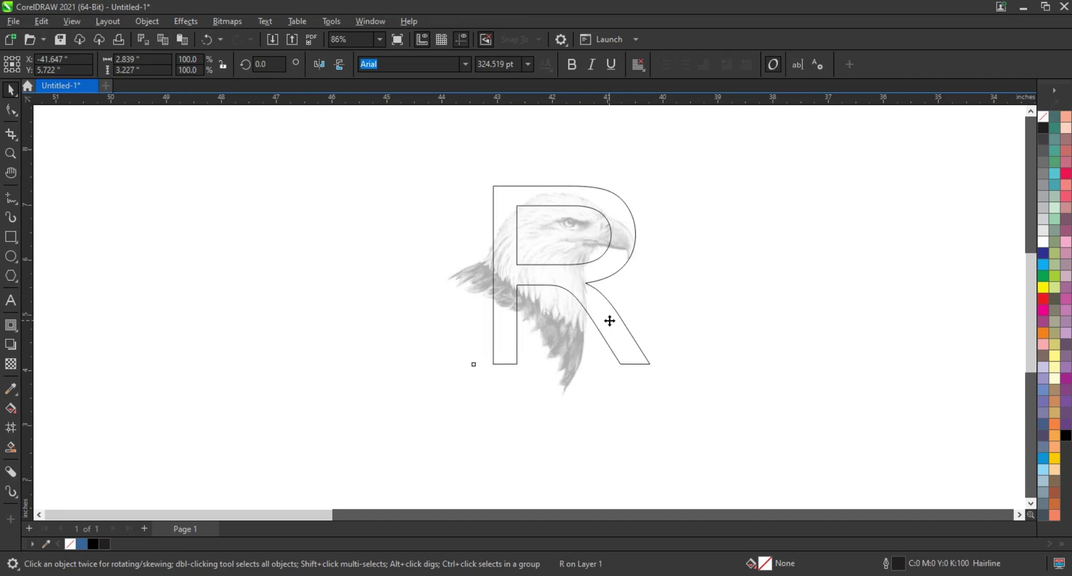
pyautogui.scroll(2, 652, 252)
pyautogui.click(234, 269)
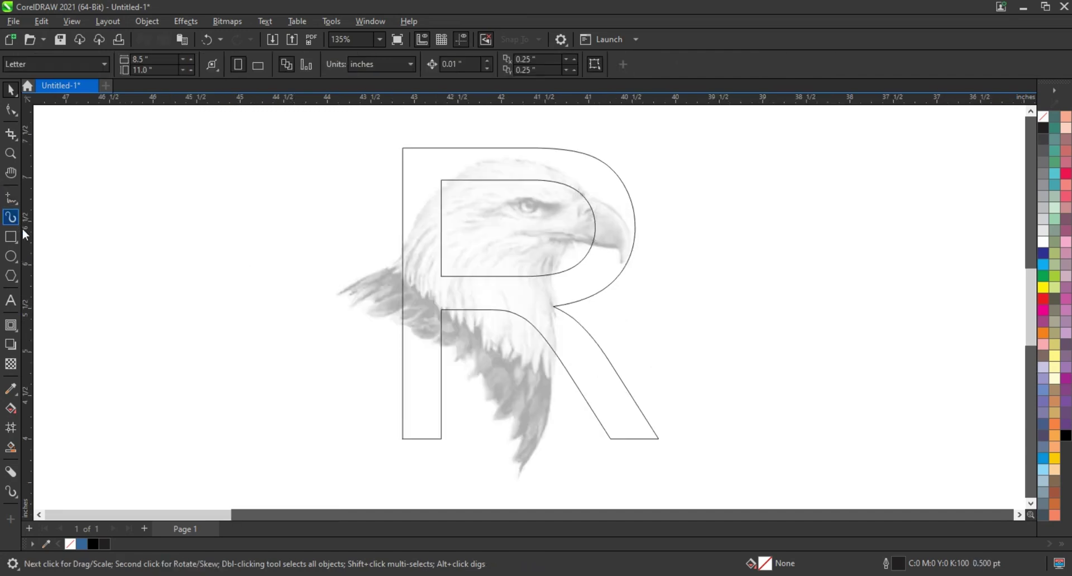
pyautogui.click(633, 226)
pyautogui.press('Delete')
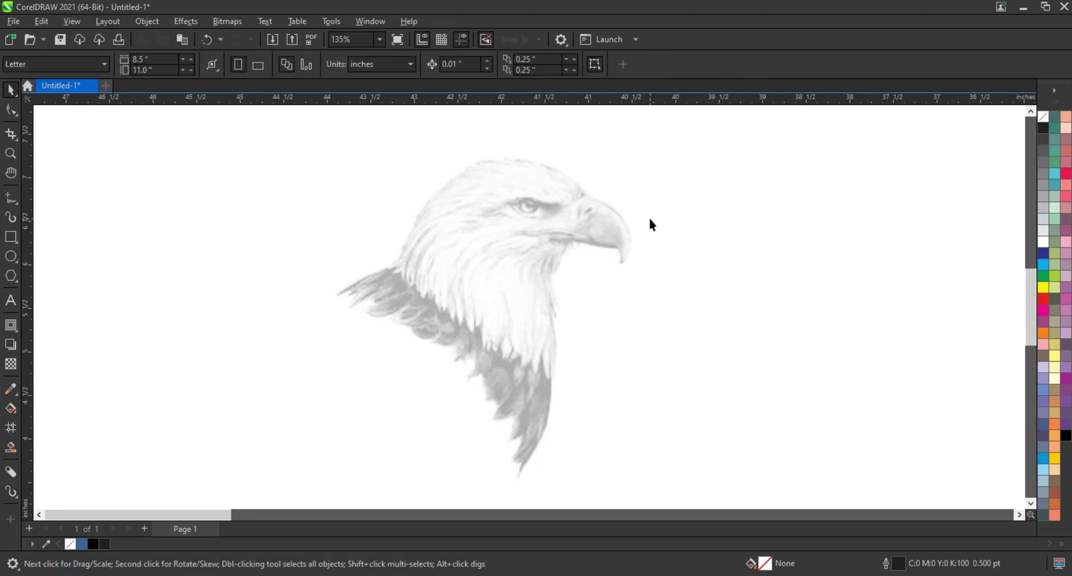
# Draw a diagonal freehand line across the eagle with a 2.0 pt outline.
pyautogui.click(11, 198)
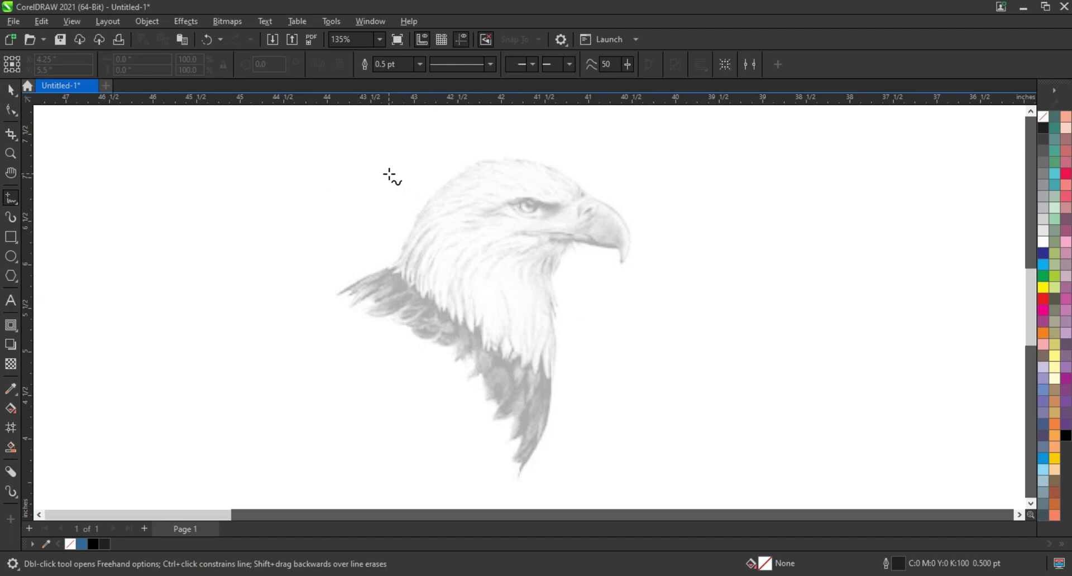
pyautogui.click(386, 174)
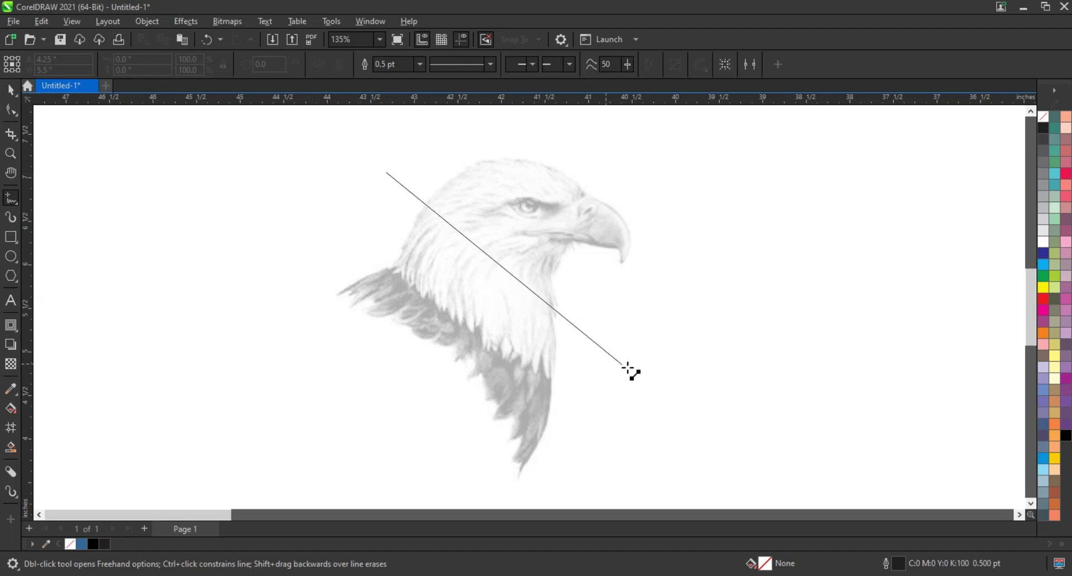
pyautogui.click(700, 354)
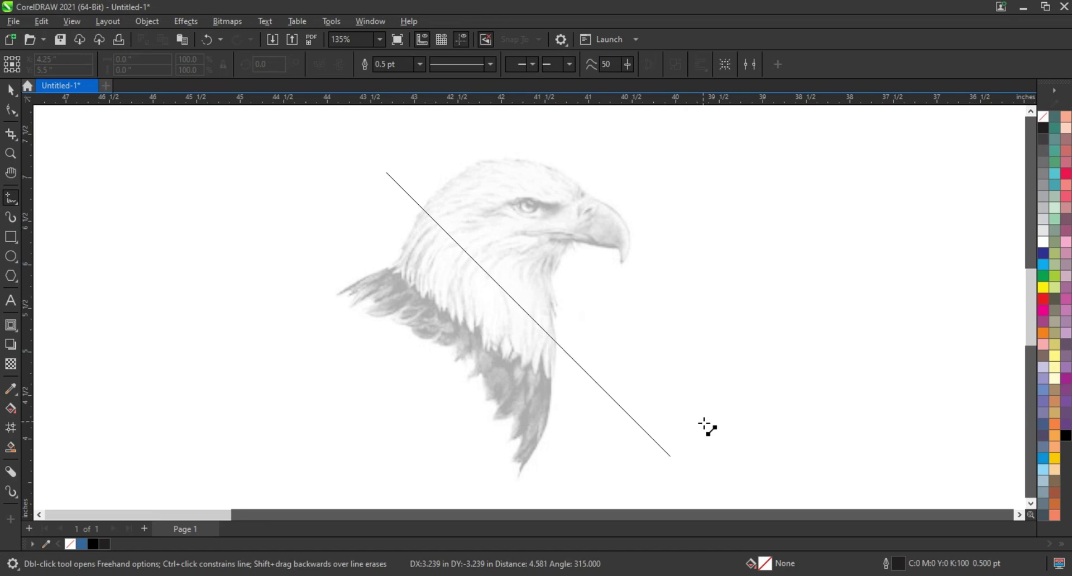
pyautogui.click(705, 422)
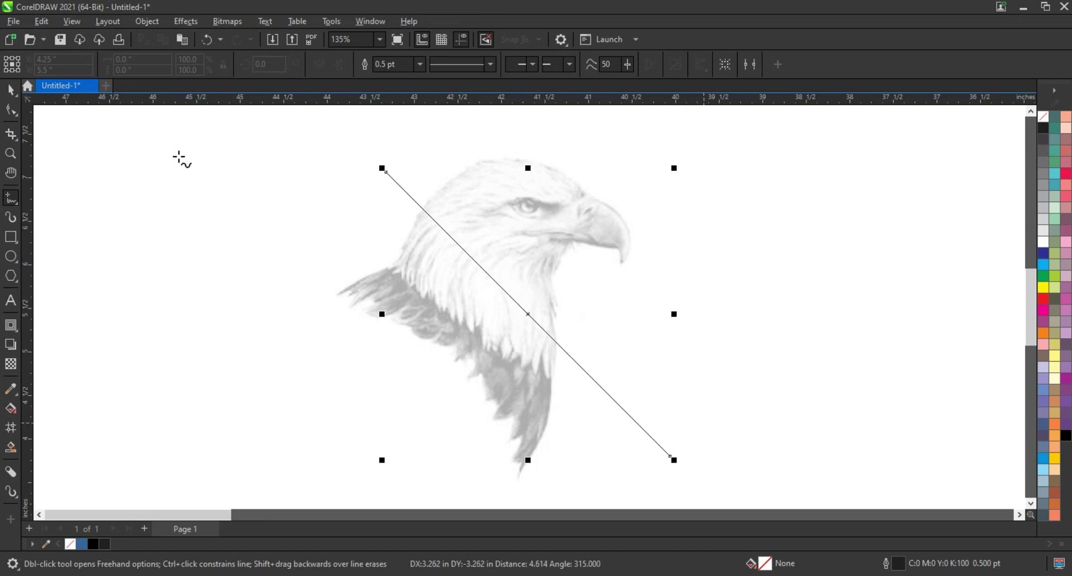
pyautogui.click(420, 64)
pyautogui.click(399, 139)
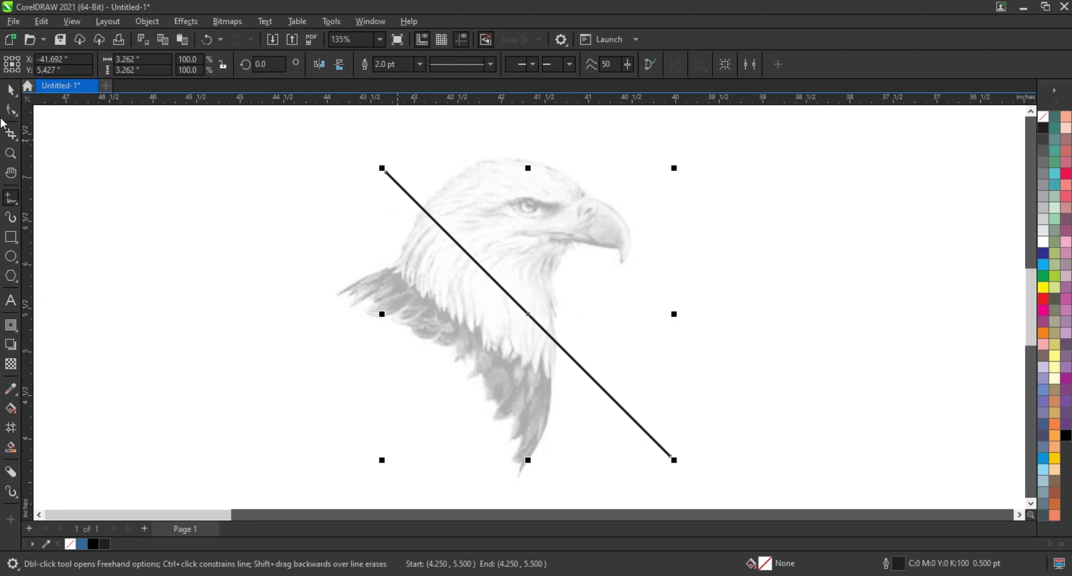
# Lengthen the line, duplicate it as a parallel pair, combine them, and copy the pair down-left.
pyautogui.click(11, 89)
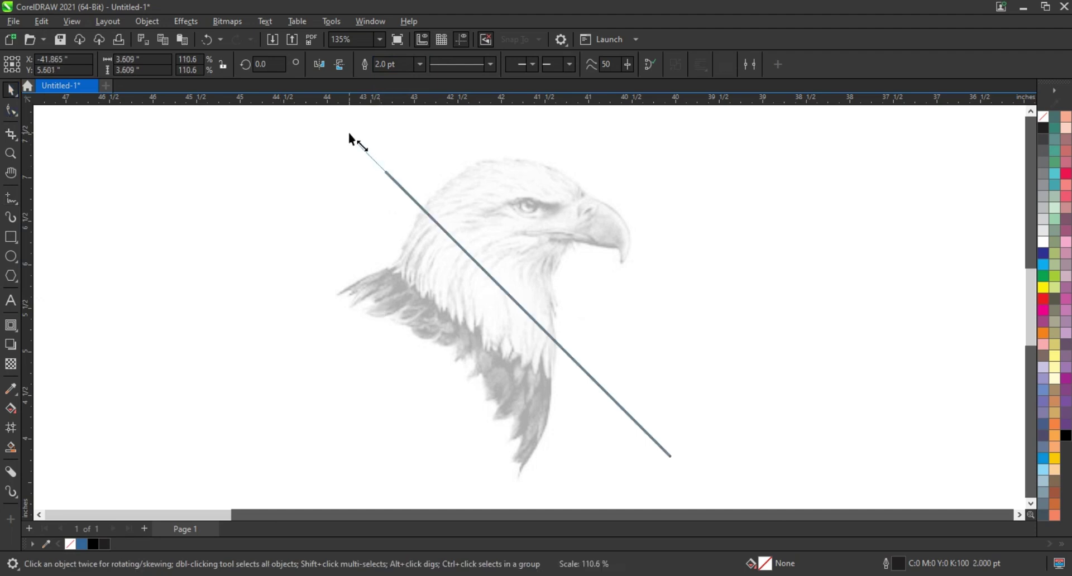
pyautogui.moveTo(381, 169); pyautogui.dragTo(349, 135)
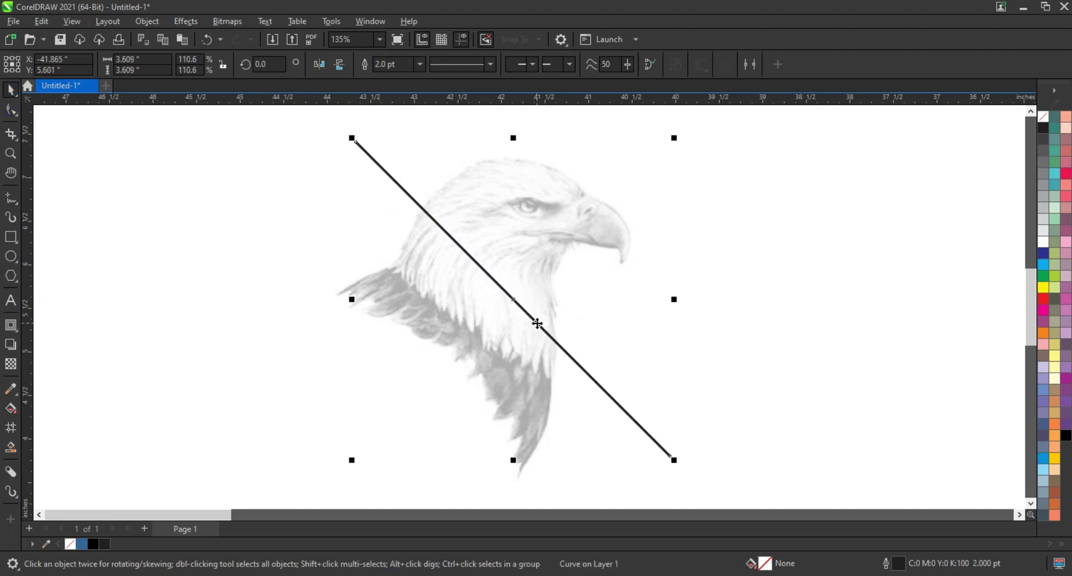
pyautogui.moveTo(537, 324)
pyautogui.mouseDown()
pyautogui.moveTo(568, 329)
pyautogui.moveTo(526, 316)
pyautogui.mouseUp()
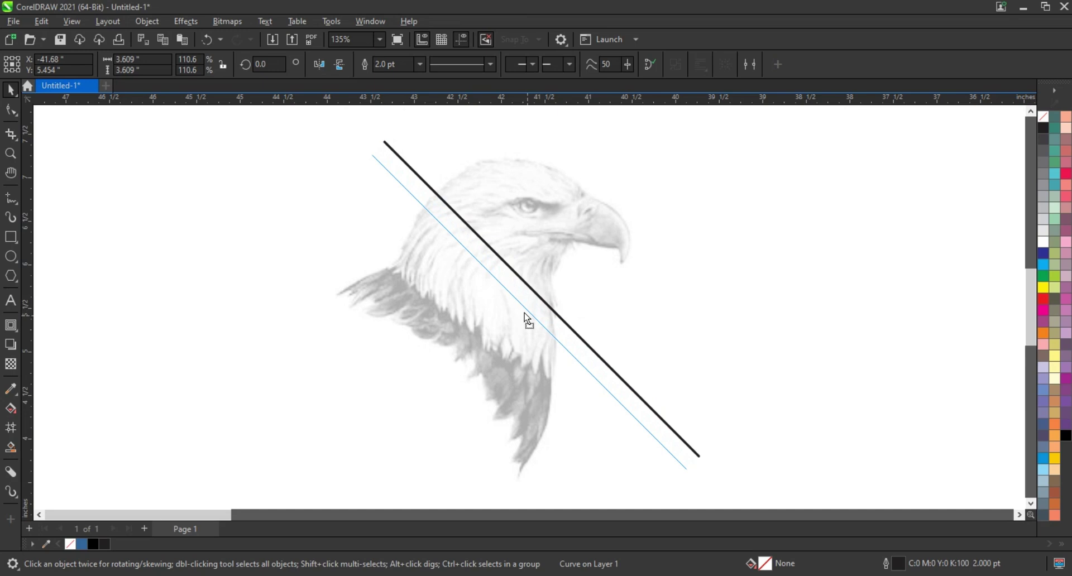
pyautogui.moveTo(526, 316); pyautogui.dragTo(527, 316)
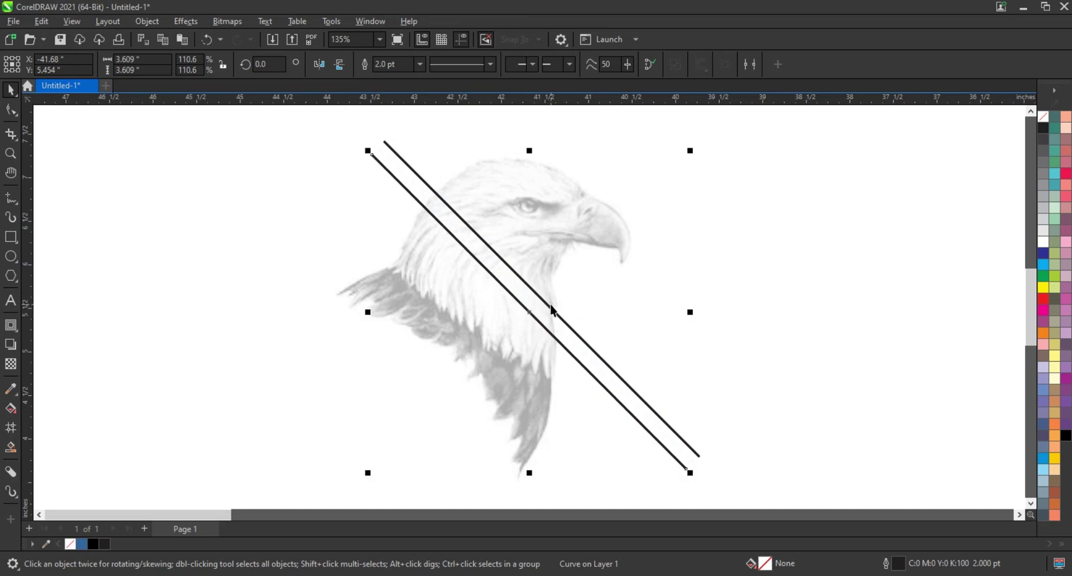
pyautogui.keyDown('shift'); pyautogui.click(550, 311); pyautogui.keyUp('shift')
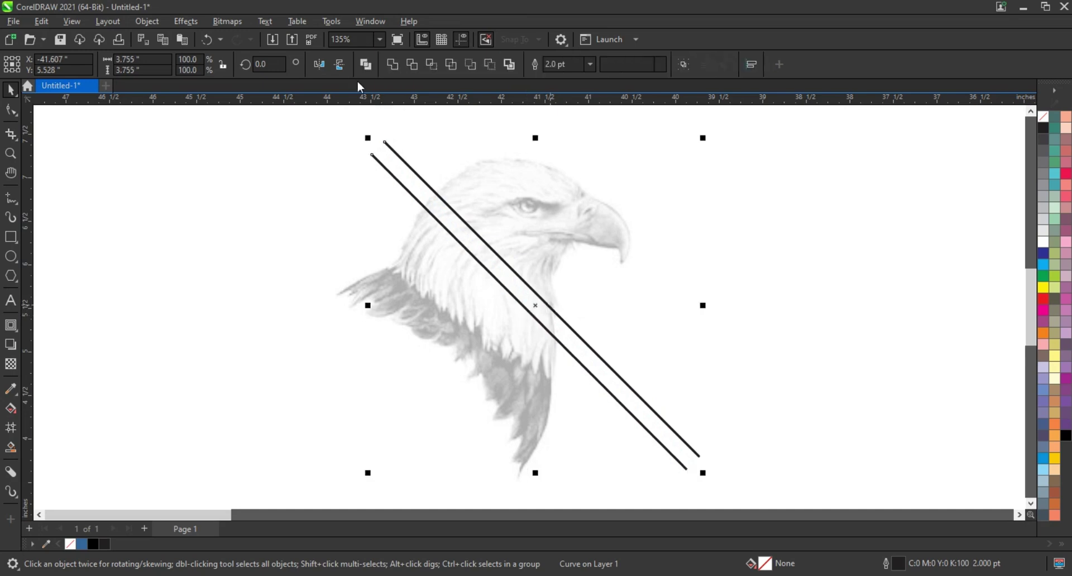
pyautogui.hotkey('ctrl', 'l')
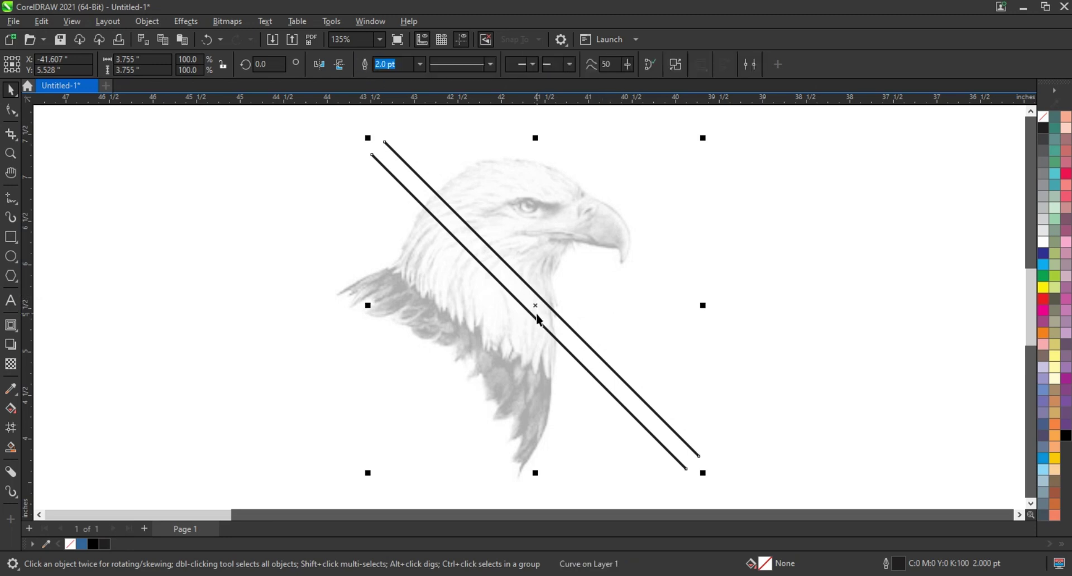
pyautogui.moveTo(538, 320)
pyautogui.mouseDown()
pyautogui.moveTo(452, 368)
pyautogui.moveTo(463, 363)
pyautogui.mouseUp()
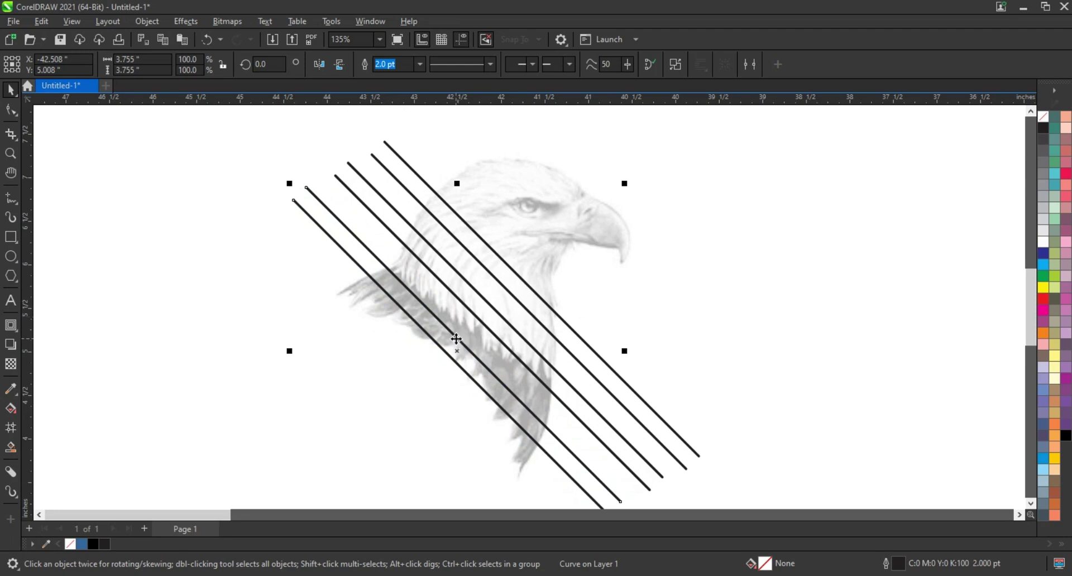
pyautogui.click(451, 333)
# Rotate the copied line pair upright and move the vertical lines further left.
pyautogui.moveTo(627, 187)
pyautogui.mouseDown()
pyautogui.moveTo(679, 260)
pyautogui.moveTo(690, 326)
pyautogui.mouseUp()
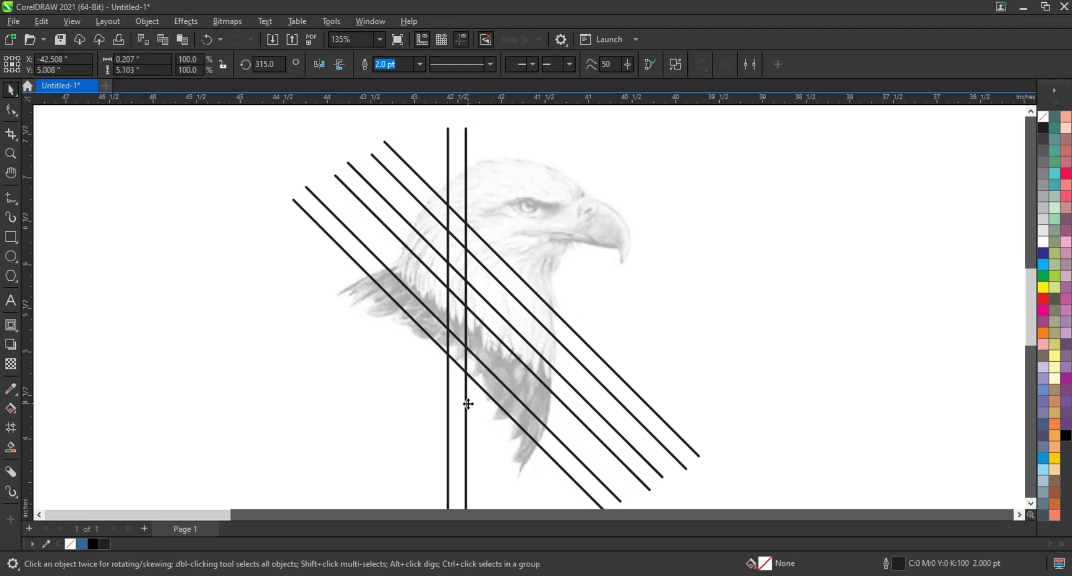
pyautogui.moveTo(465, 404)
pyautogui.mouseDown()
pyautogui.moveTo(420, 407)
pyautogui.moveTo(437, 416)
pyautogui.moveTo(431, 357)
pyautogui.mouseUp()
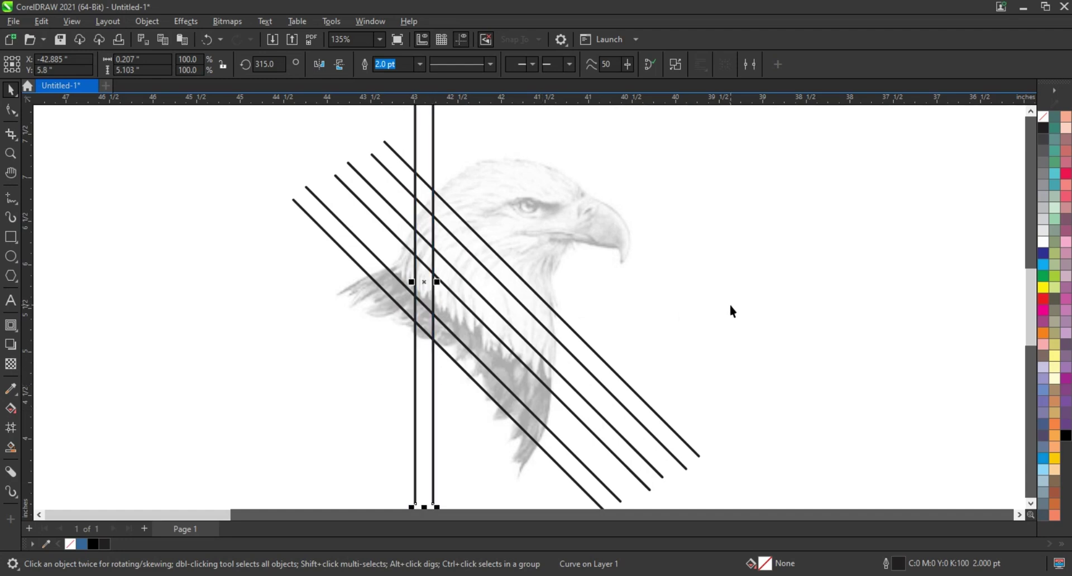
pyautogui.click(156, 244)
# Draw a horizontal line across the eagle's chest and nudge it up slightly.
pyautogui.click(11, 199)
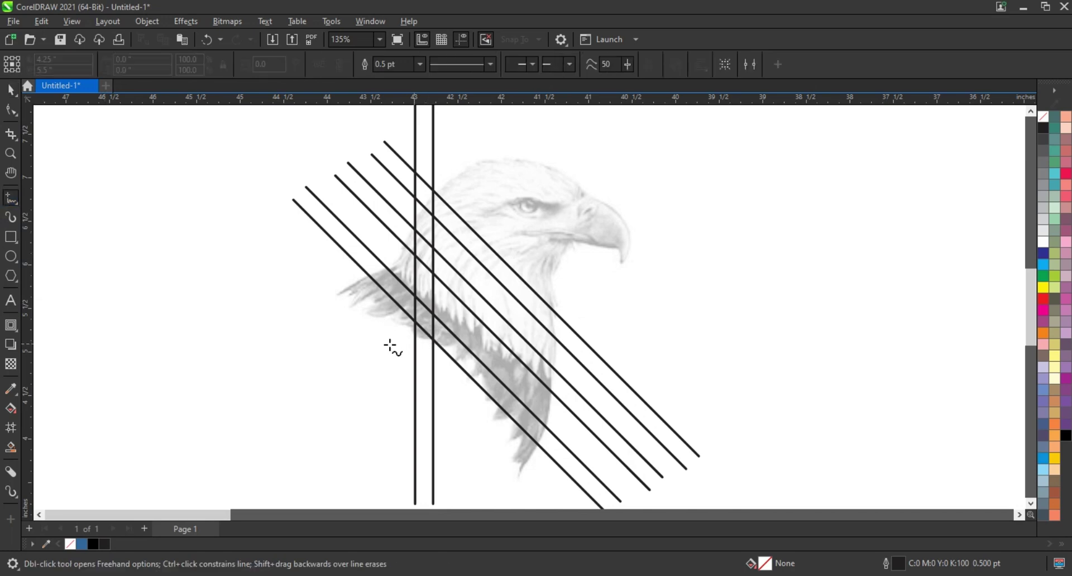
pyautogui.click(374, 343)
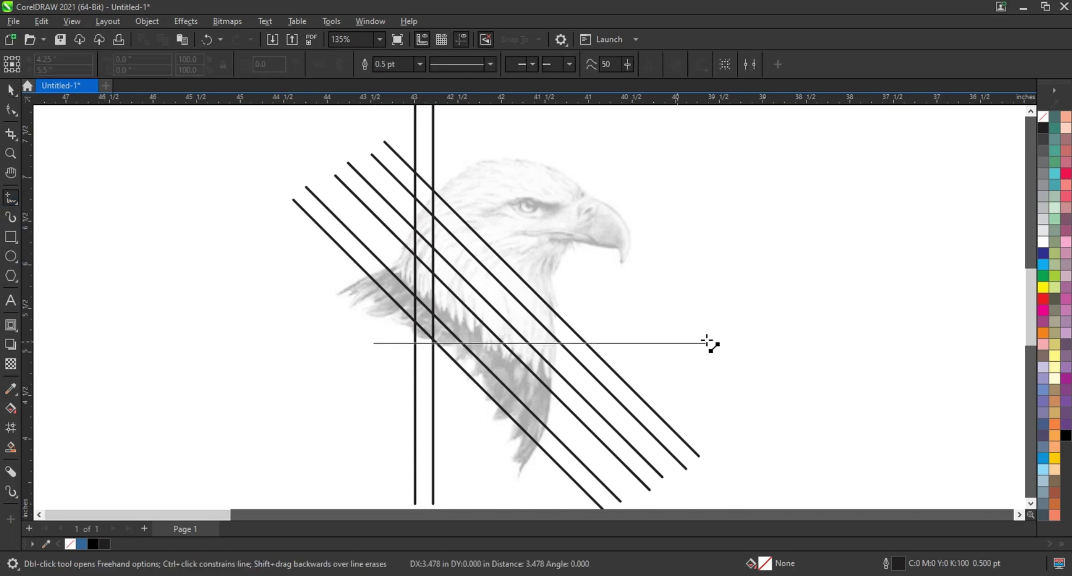
pyautogui.click(719, 343)
pyautogui.click(11, 89)
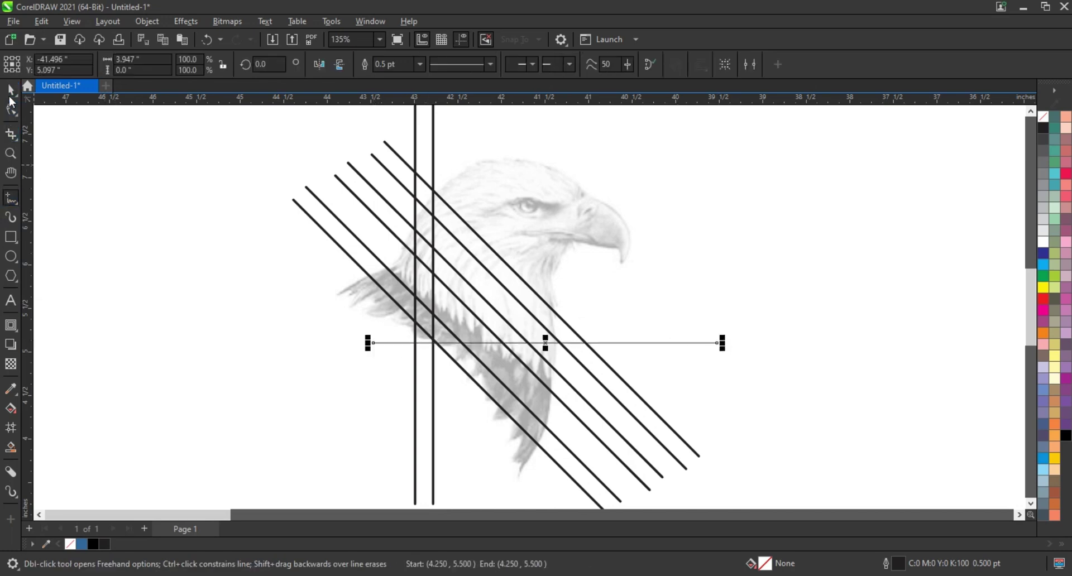
pyautogui.press('Up')
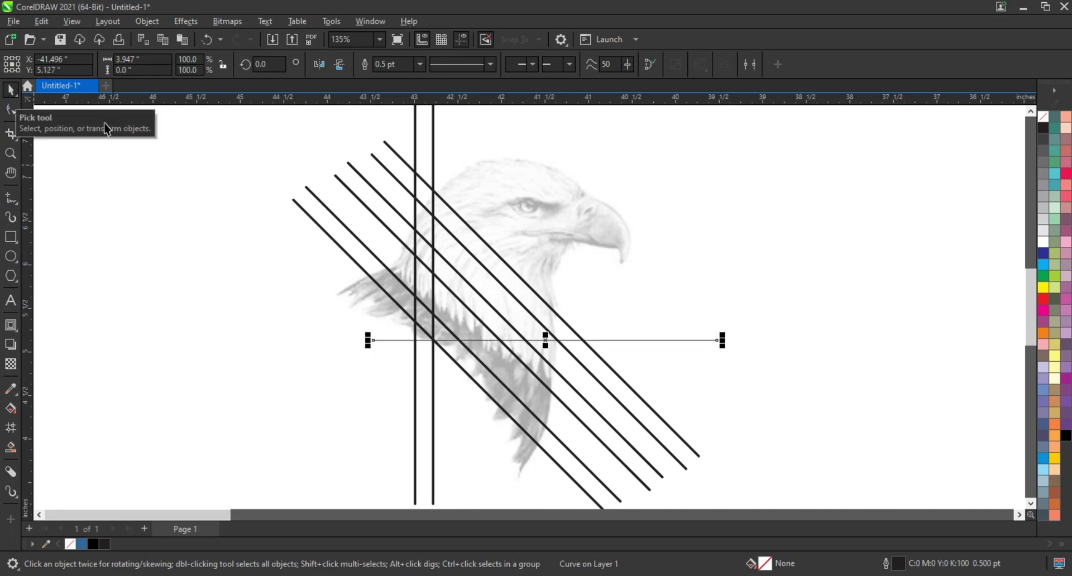
pyautogui.click(761, 258)
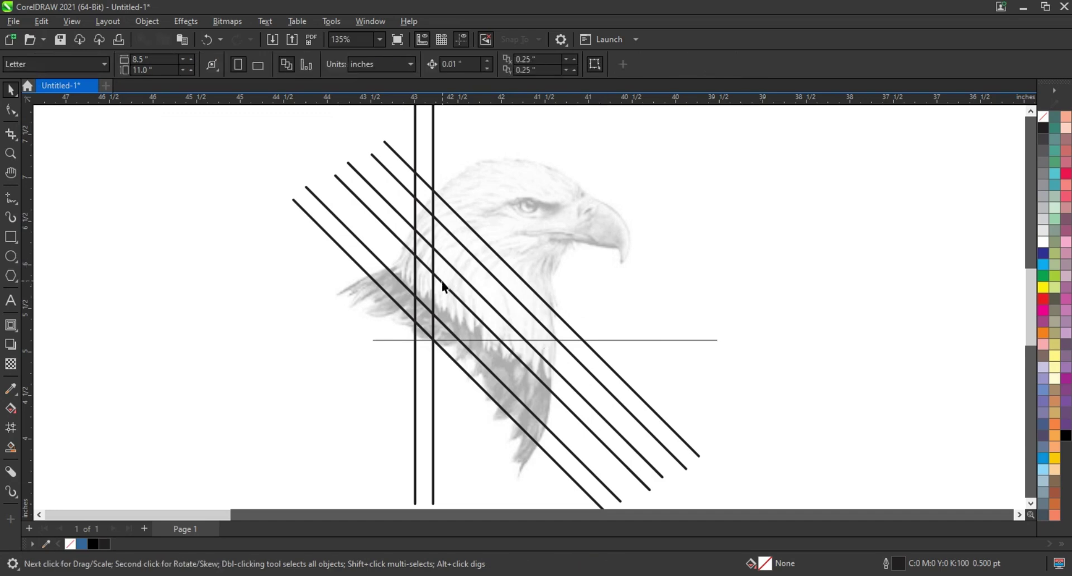
# Copy a vertical line further right and Smart Fill the first diagonal band blue.
pyautogui.click(433, 212)
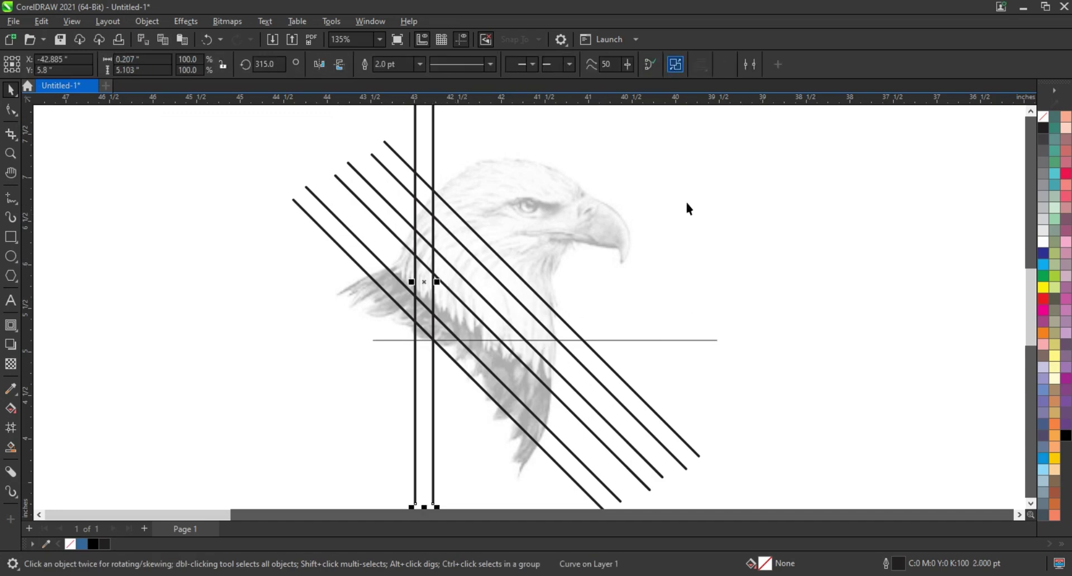
pyautogui.press('Escape')
pyautogui.moveTo(434, 215); pyautogui.dragTo(497, 225)
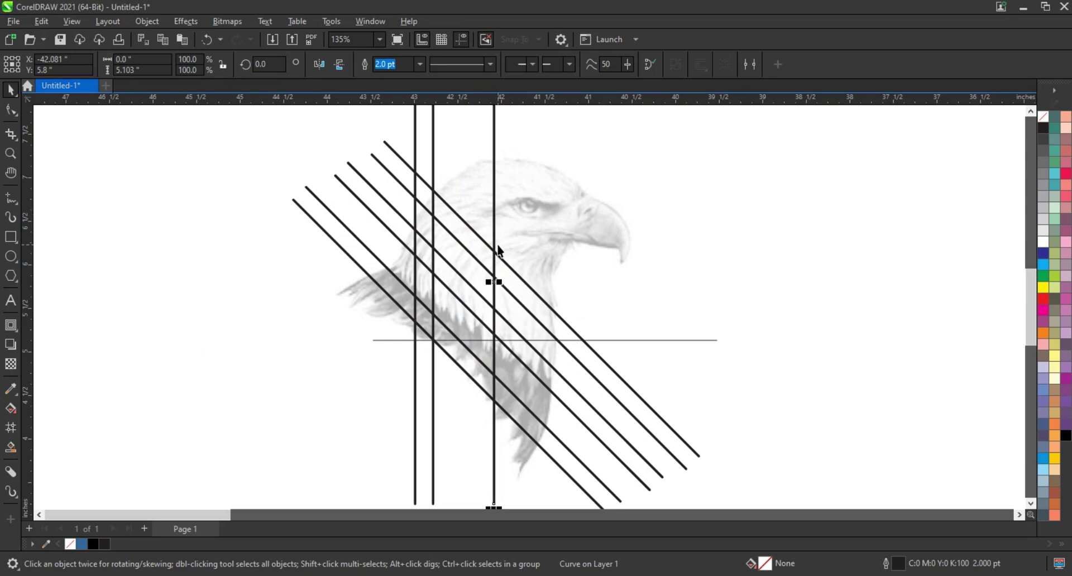
pyautogui.moveTo(493, 249); pyautogui.dragTo(489, 247)
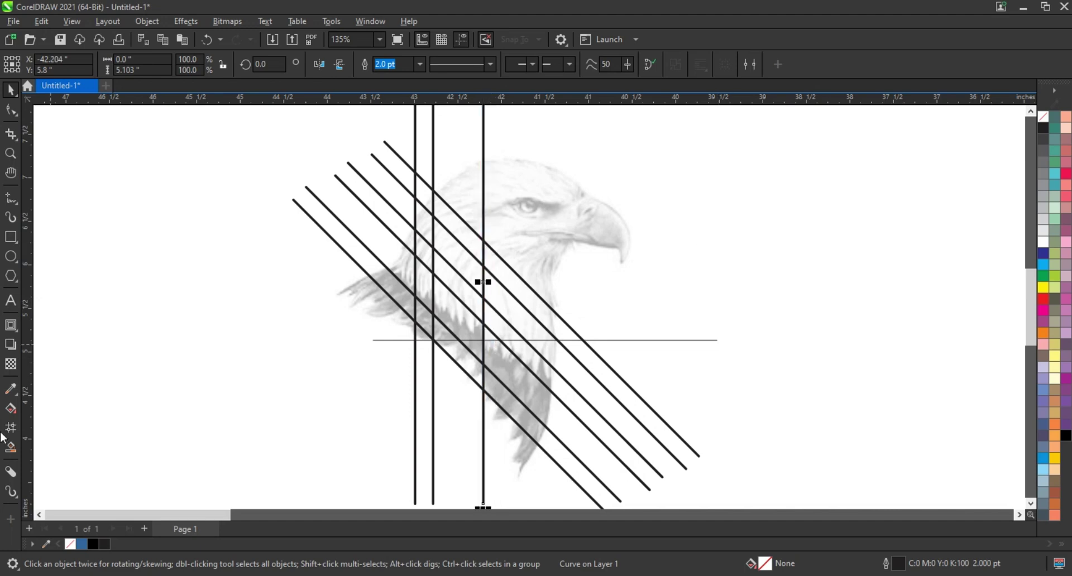
pyautogui.click(11, 447)
pyautogui.click(551, 317)
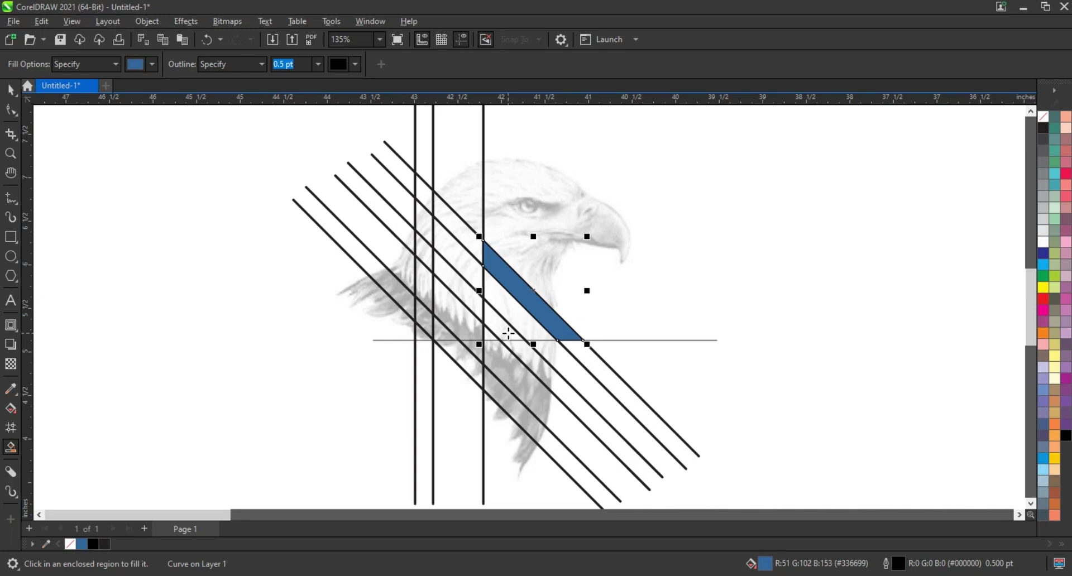
# Smart Fill the remaining regions of the left diagonal band and vertical strip.
pyautogui.click(508, 334)
pyautogui.click(466, 301)
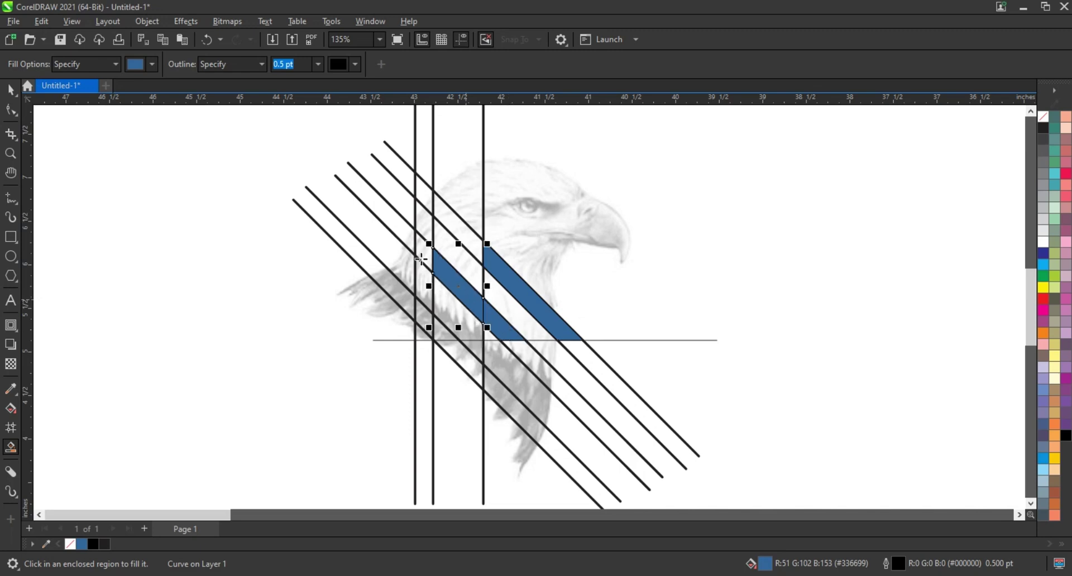
pyautogui.click(420, 230)
pyautogui.click(420, 206)
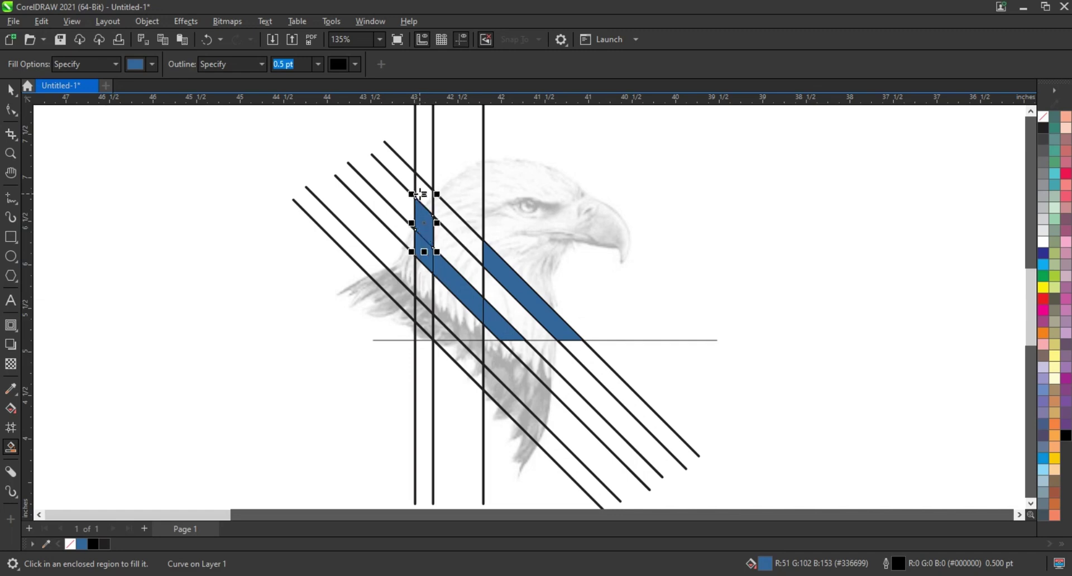
pyautogui.click(421, 194)
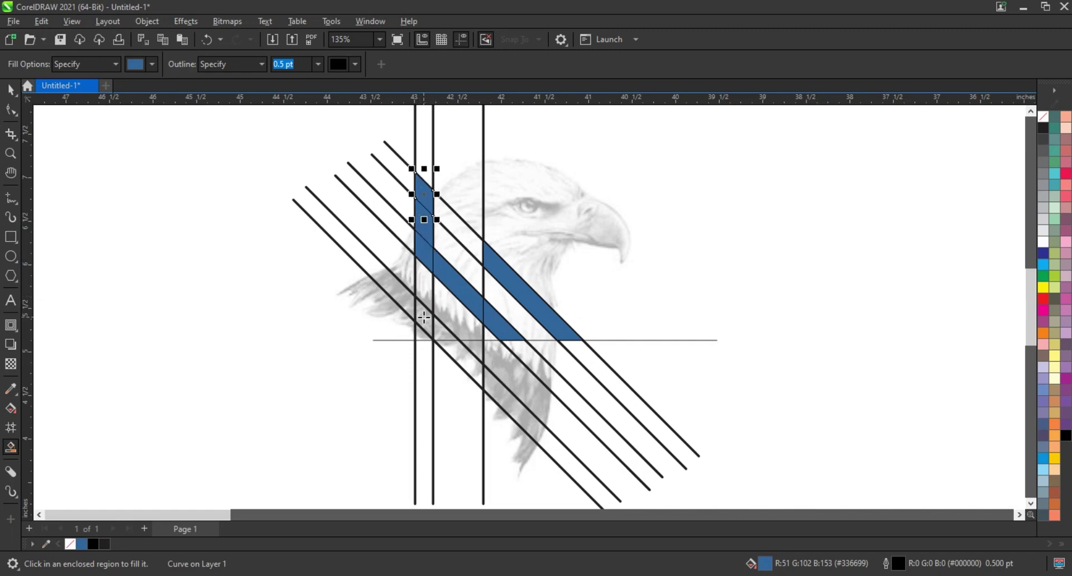
pyautogui.click(423, 317)
pyautogui.click(423, 335)
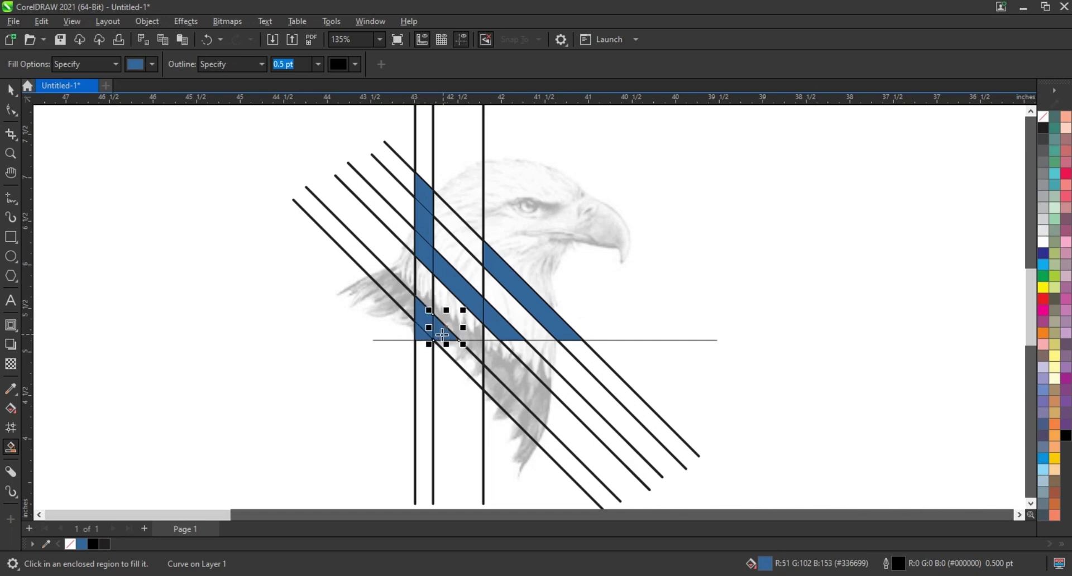
pyautogui.click(443, 335)
# Weld all the blue fill pieces into one shape and colour it black.
pyautogui.click(10, 89)
pyautogui.moveTo(135, 143); pyautogui.dragTo(592, 366)
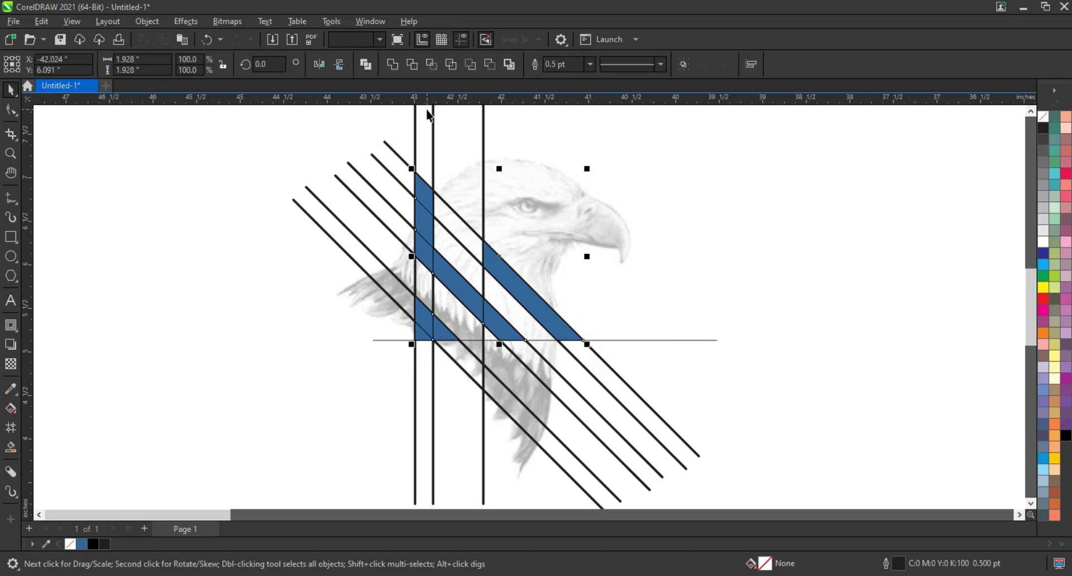
pyautogui.click(399, 73)
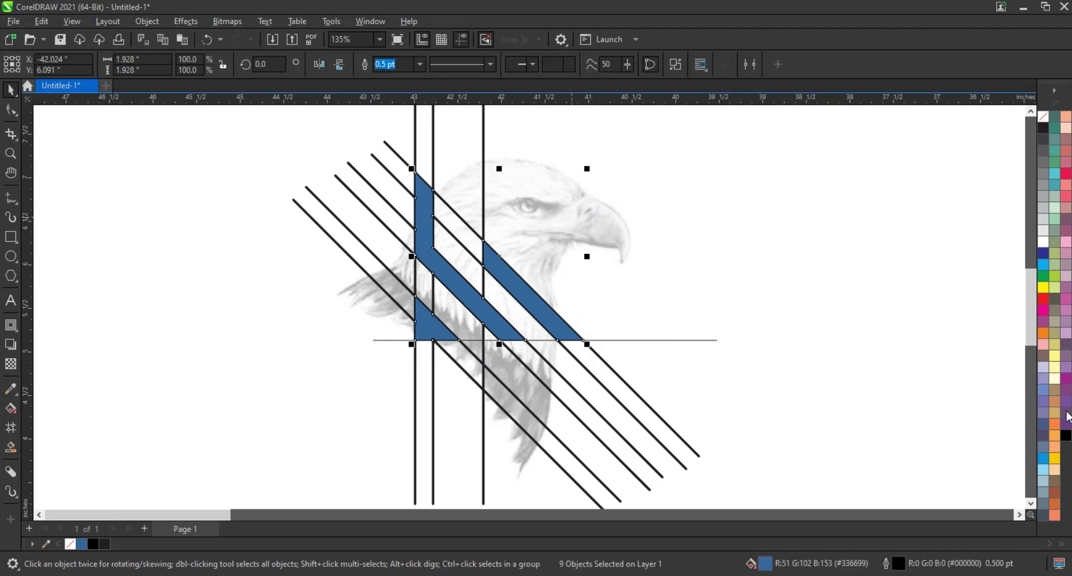
pyautogui.click(781, 349)
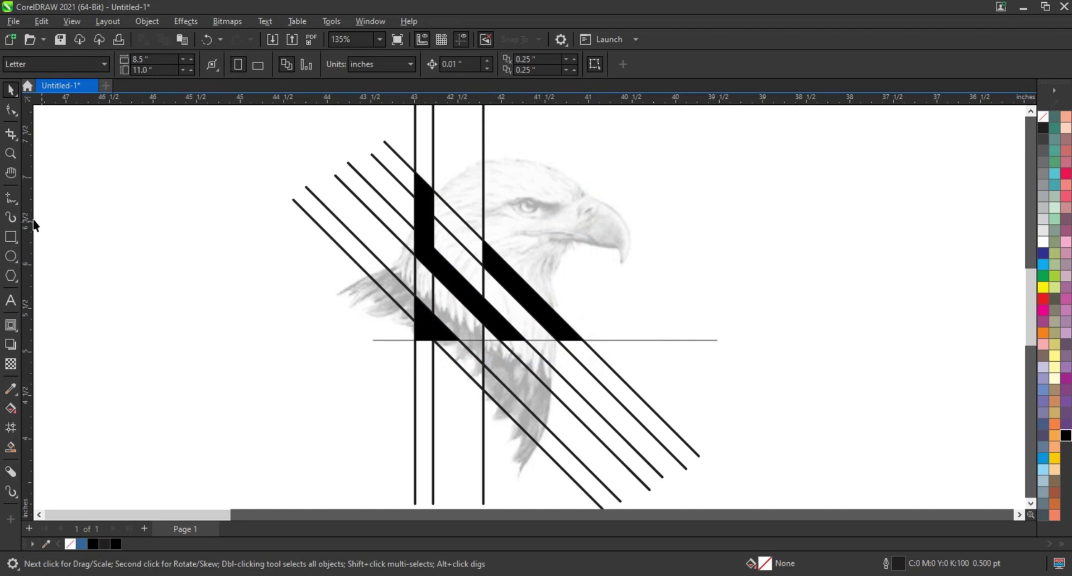
# Draw a rectangle over the eagle's head and round its top-right corner.
pyautogui.click(11, 237)
pyautogui.moveTo(365, 143)
pyautogui.mouseDown()
pyautogui.moveTo(476, 205)
pyautogui.moveTo(631, 259)
pyautogui.mouseUp()
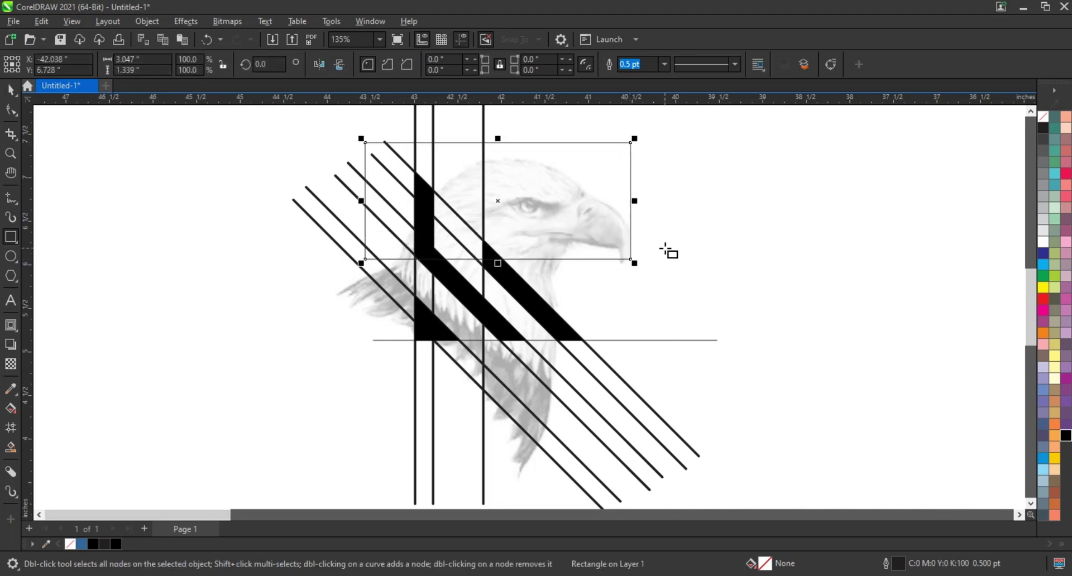
pyautogui.click(11, 110)
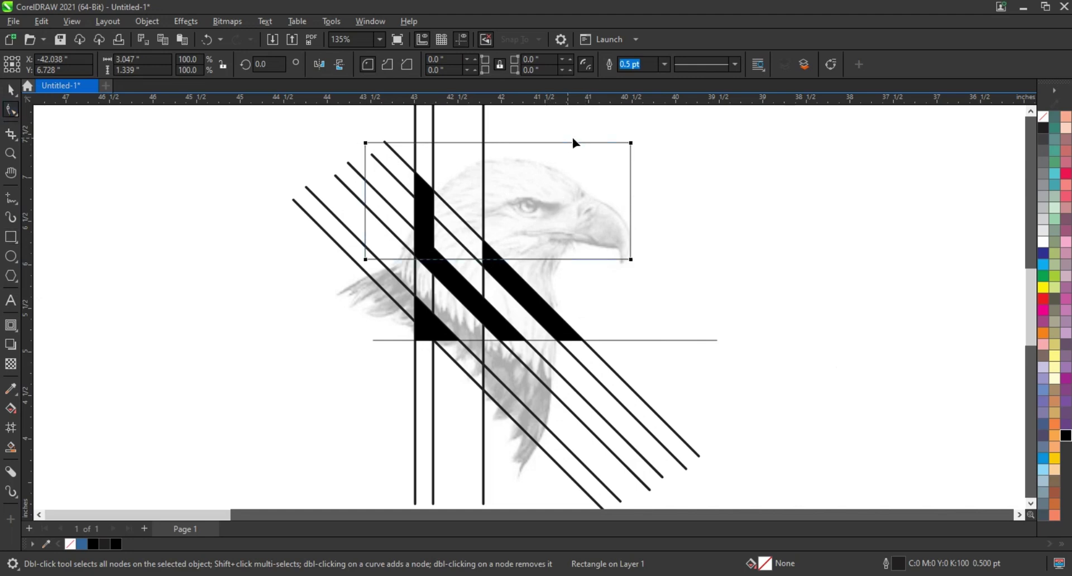
pyautogui.moveTo(628, 145); pyautogui.dragTo(519, 160)
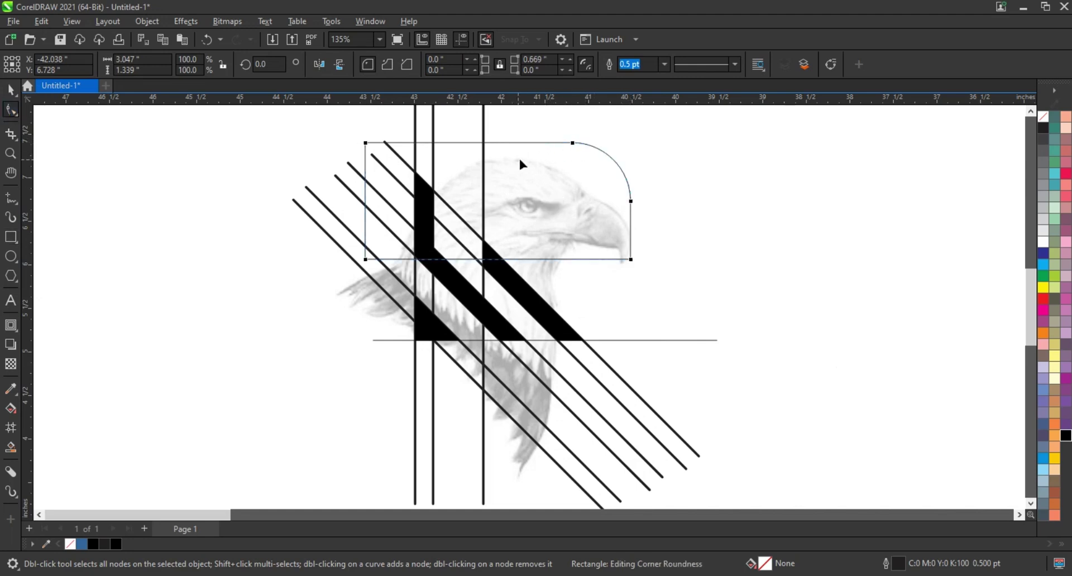
# Add an inside contour 0.2" within the rounded rectangle.
pyautogui.click(11, 325)
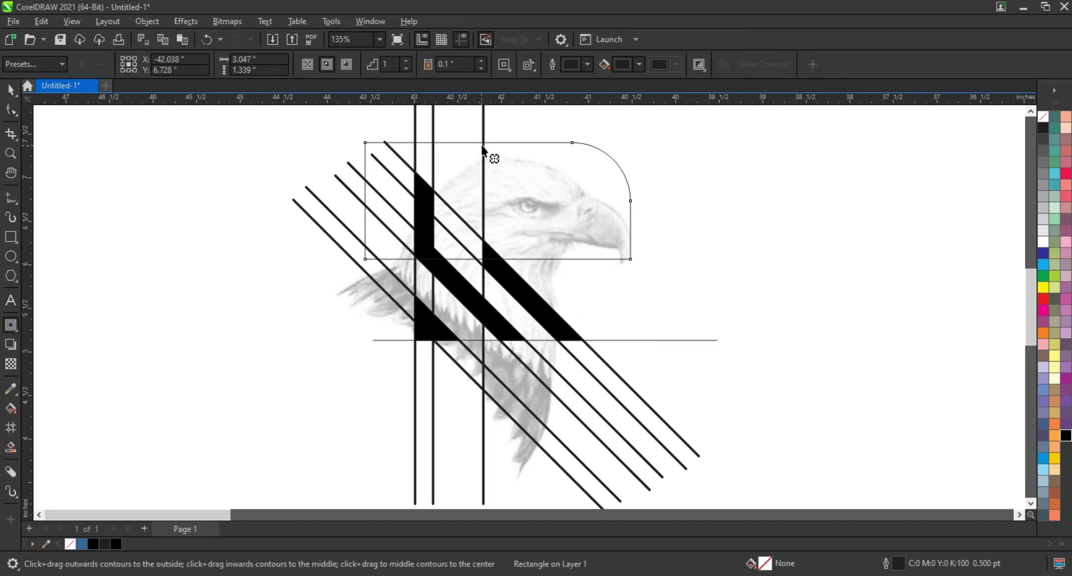
pyautogui.moveTo(491, 143); pyautogui.dragTo(494, 161)
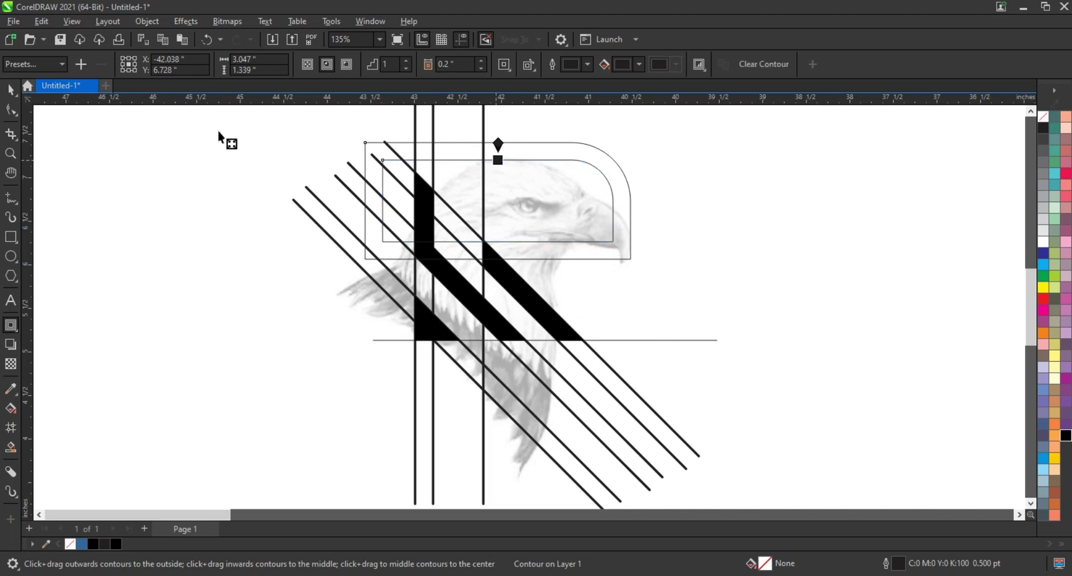
pyautogui.click(10, 89)
# Break the contour apart and combine both rounded rectangles into one curve.
pyautogui.click(156, 25)
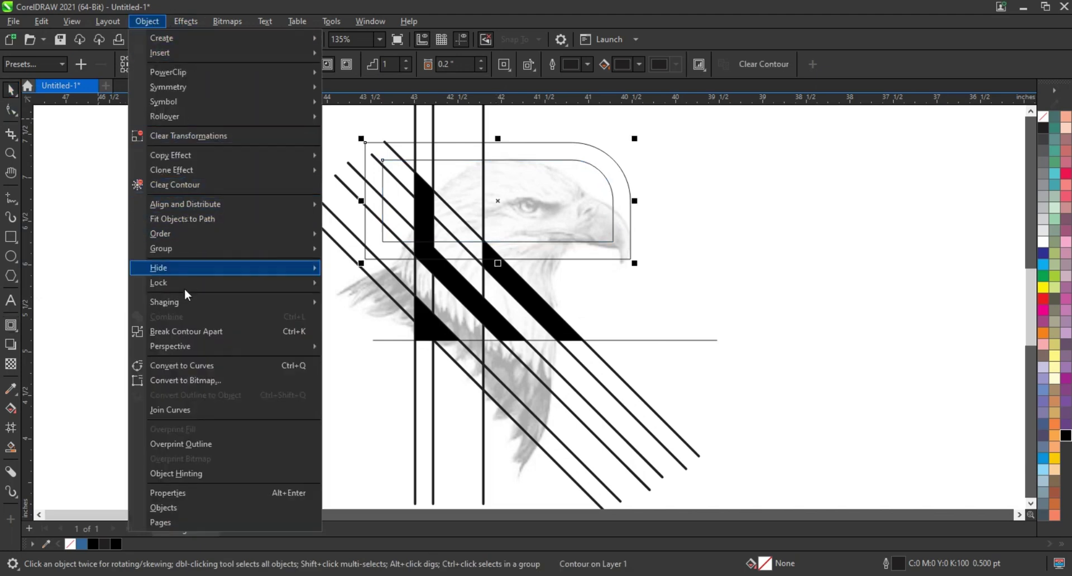
pyautogui.click(185, 331)
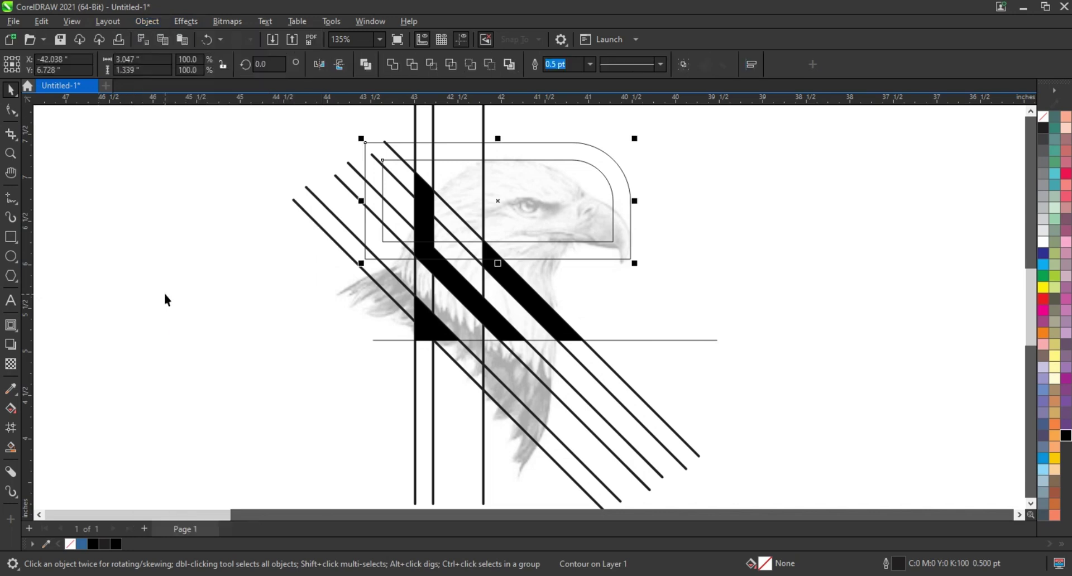
pyautogui.click(568, 243)
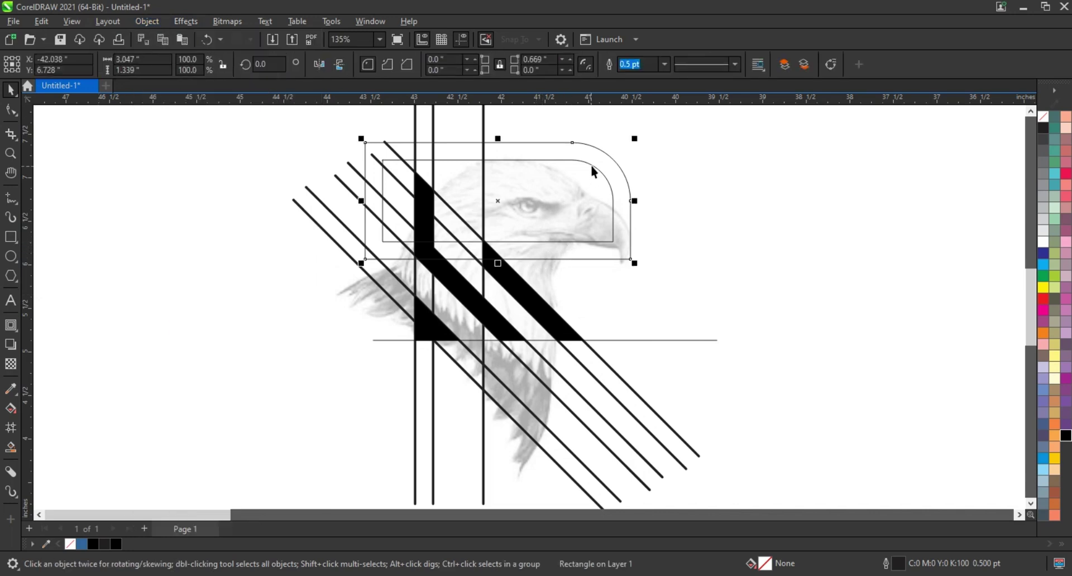
pyautogui.keyDown('shift'); pyautogui.click(601, 153); pyautogui.keyUp('shift')
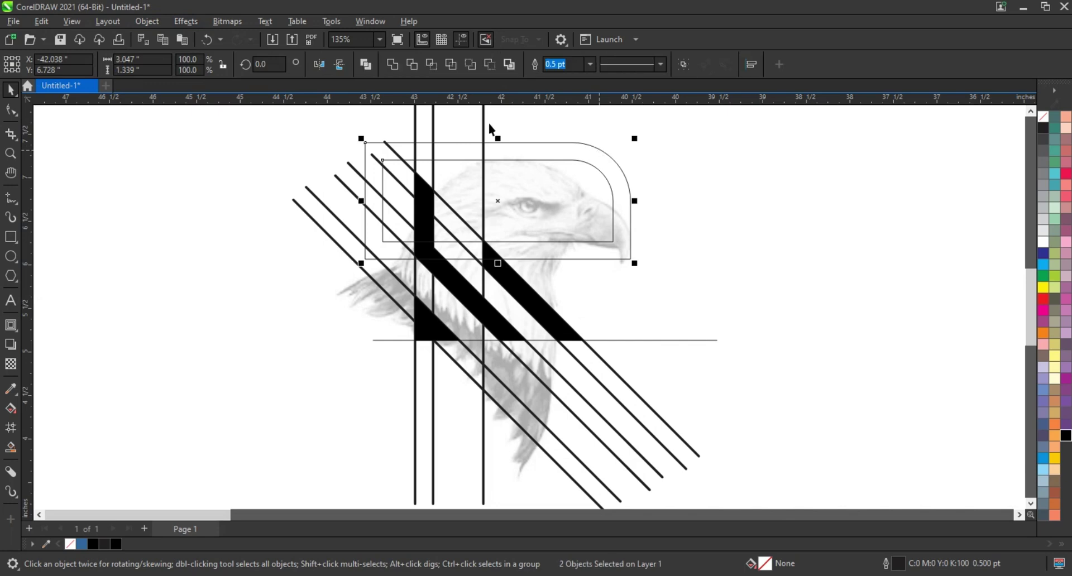
pyautogui.hotkey('ctrl', 'l')
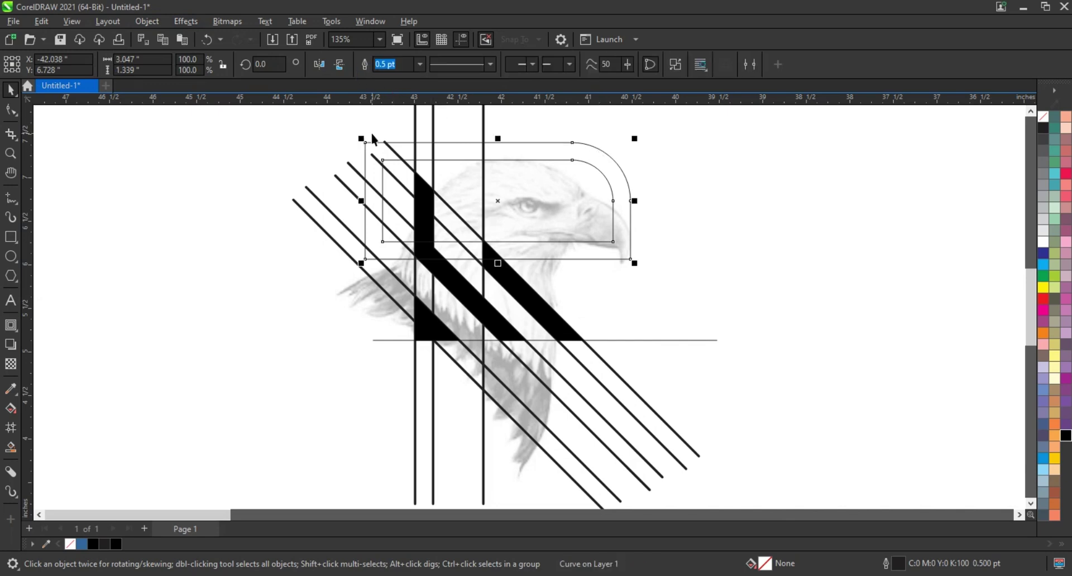
# Stretch the curve's lower-edge nodes rightward and zoom to the selection.
pyautogui.click(10, 110)
pyautogui.moveTo(285, 122); pyautogui.dragTo(655, 204)
pyautogui.moveTo(572, 160); pyautogui.dragTo(571, 176)
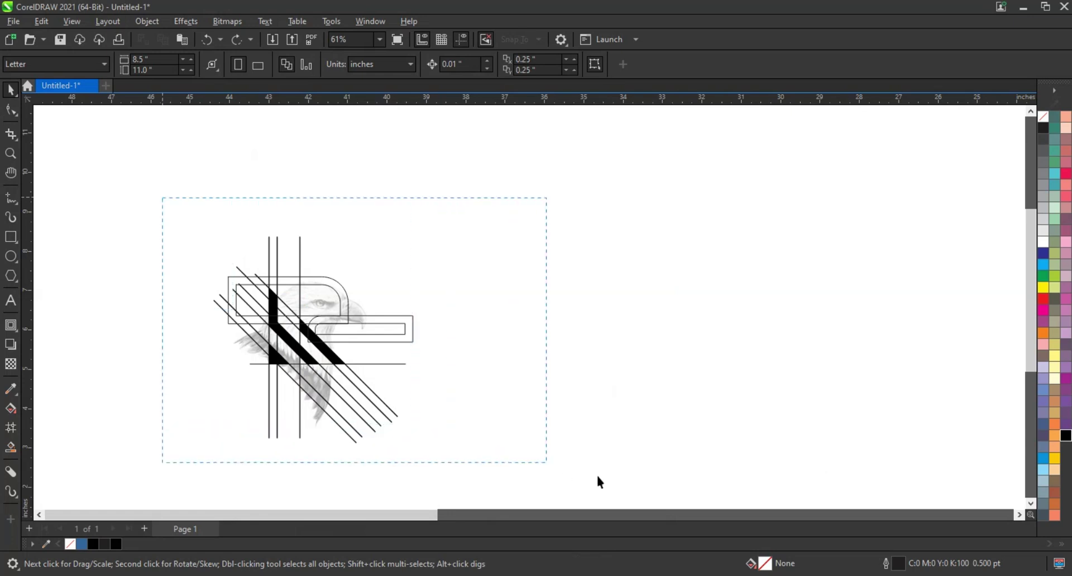
pyautogui.moveTo(163, 202); pyautogui.dragTo(596, 474)
pyautogui.hotkey('shift', 'F2')
pyautogui.click(122, 322)
# Smart Fill the rounded region near the beak and the top band regions.
pyautogui.click(11, 411)
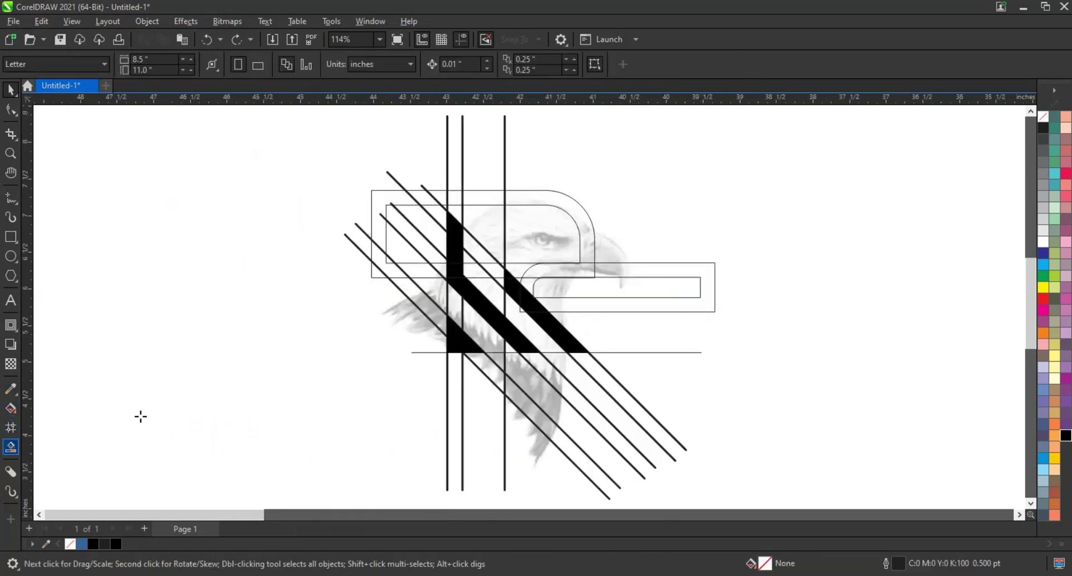
pyautogui.click(533, 272)
pyautogui.click(583, 254)
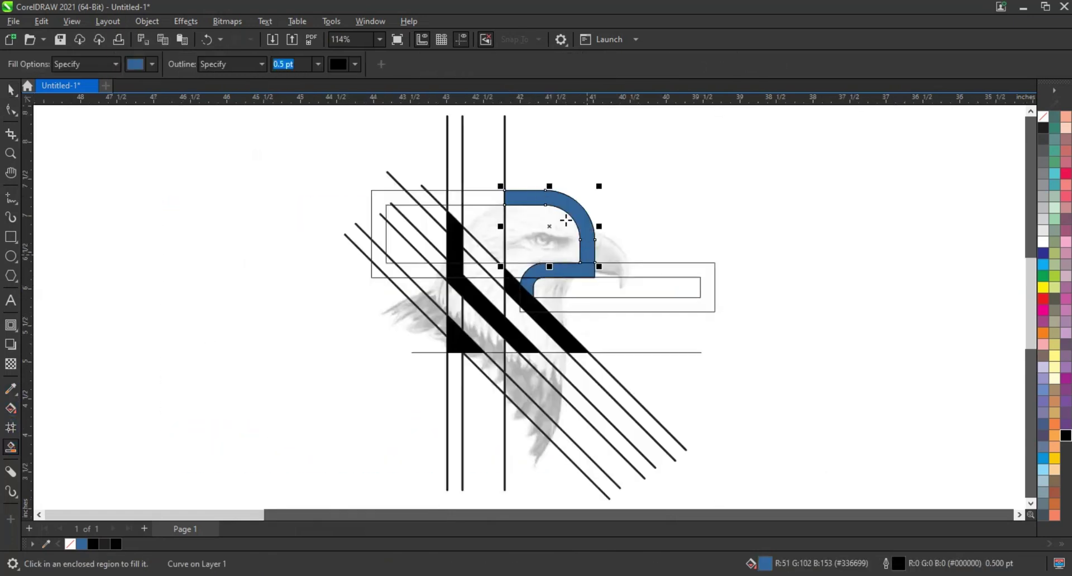
pyautogui.click(483, 198)
pyautogui.click(455, 198)
pyautogui.click(440, 198)
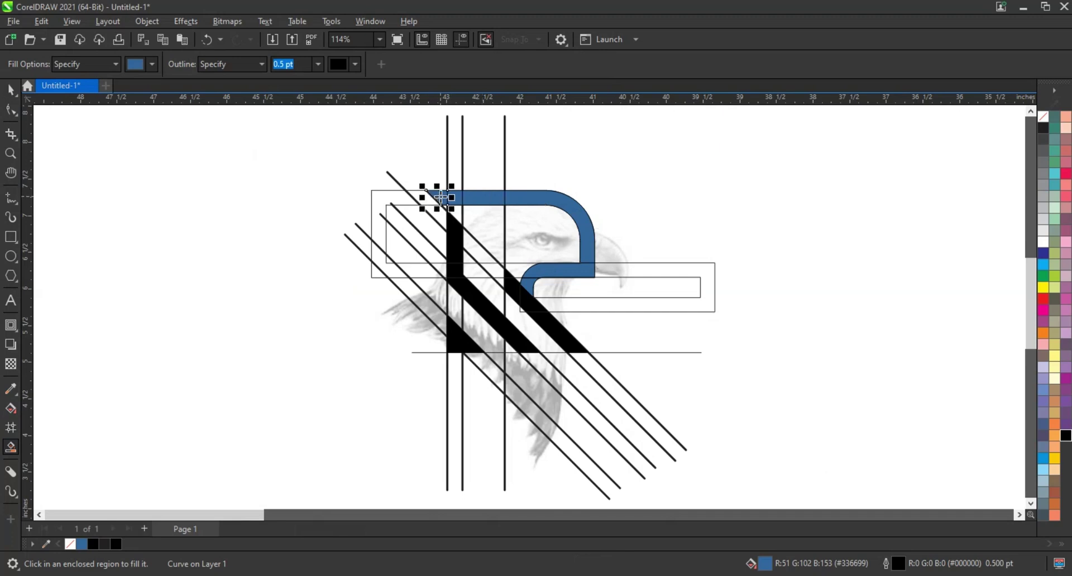
pyautogui.click(422, 198)
# Weld the two blue pieces together, then weld them with the black diagonal.
pyautogui.click(10, 89)
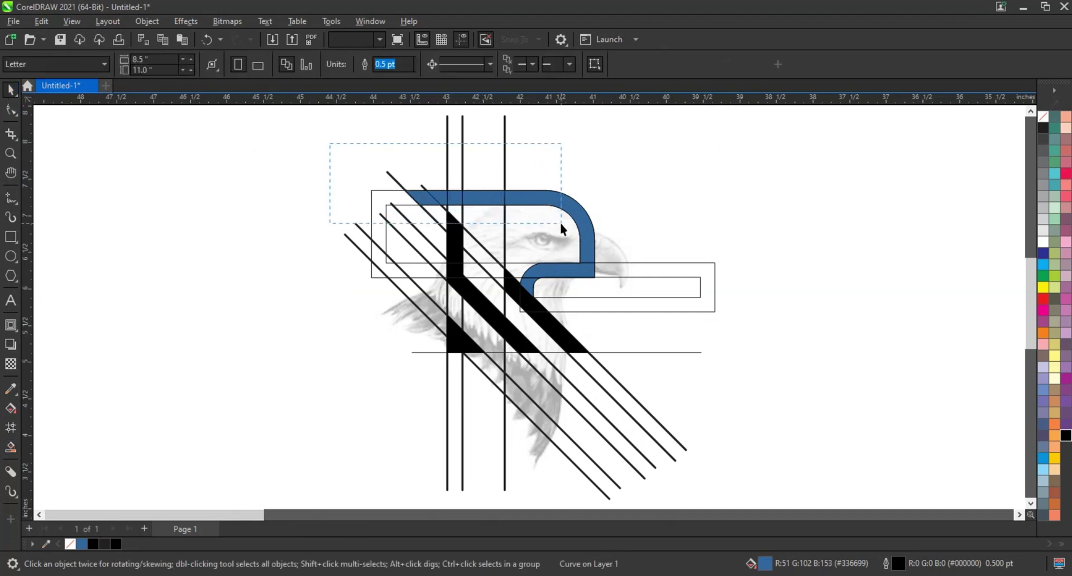
pyautogui.moveTo(328, 142); pyautogui.dragTo(559, 220)
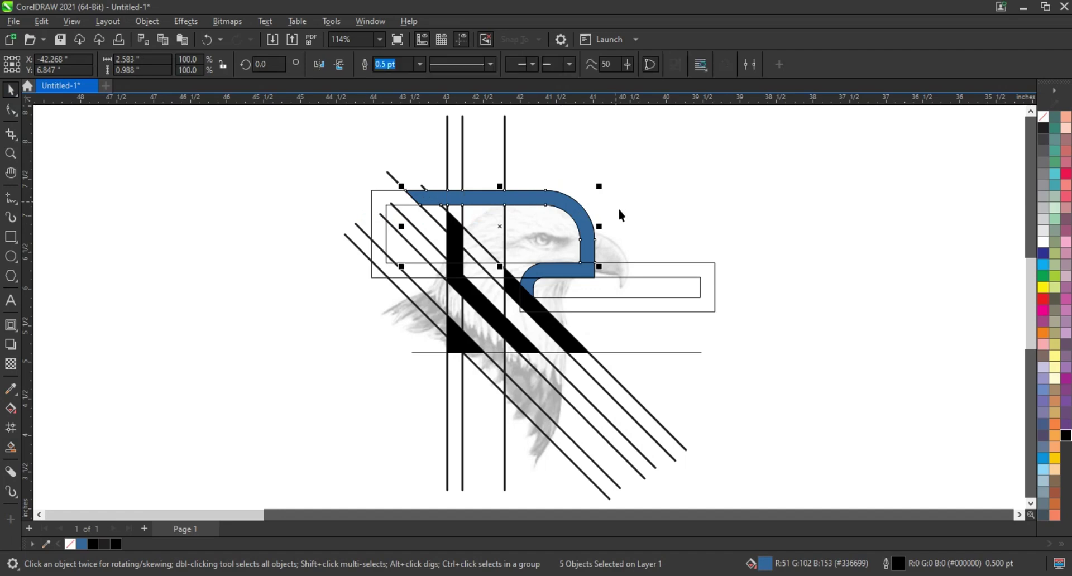
pyautogui.press('Escape')
pyautogui.click(593, 258)
pyautogui.keyDown('shift'); pyautogui.click(424, 197); pyautogui.keyUp('shift')
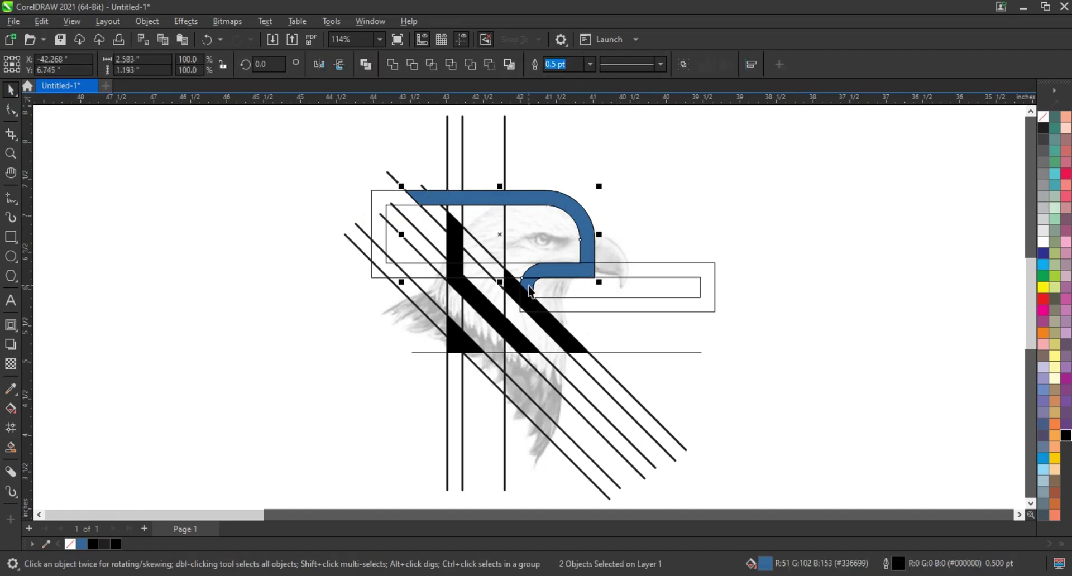
pyautogui.click(394, 65)
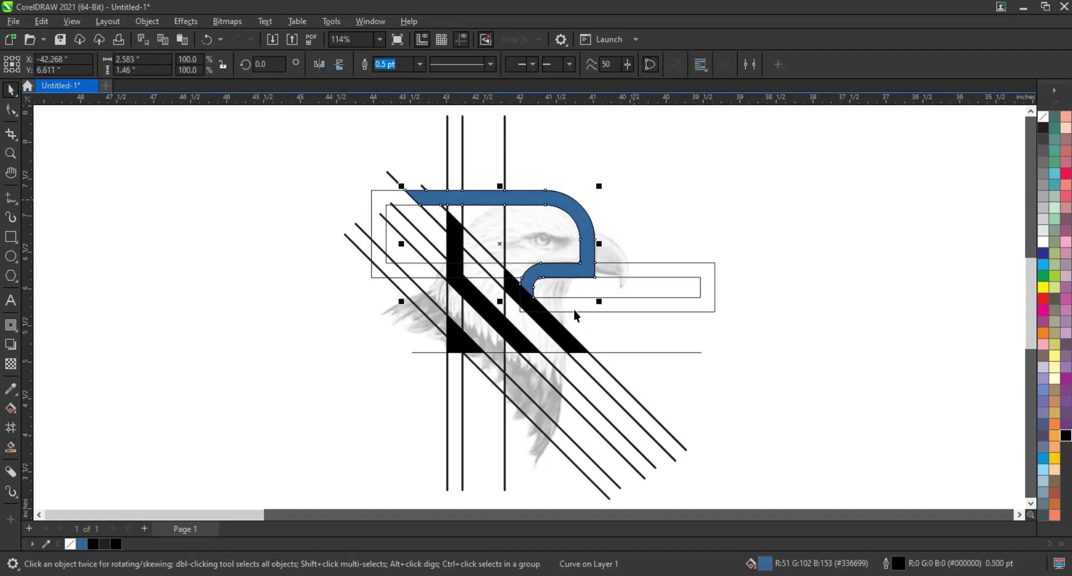
pyautogui.keyDown('shift'); pyautogui.click(542, 316); pyautogui.keyUp('shift')
pyautogui.click(394, 65)
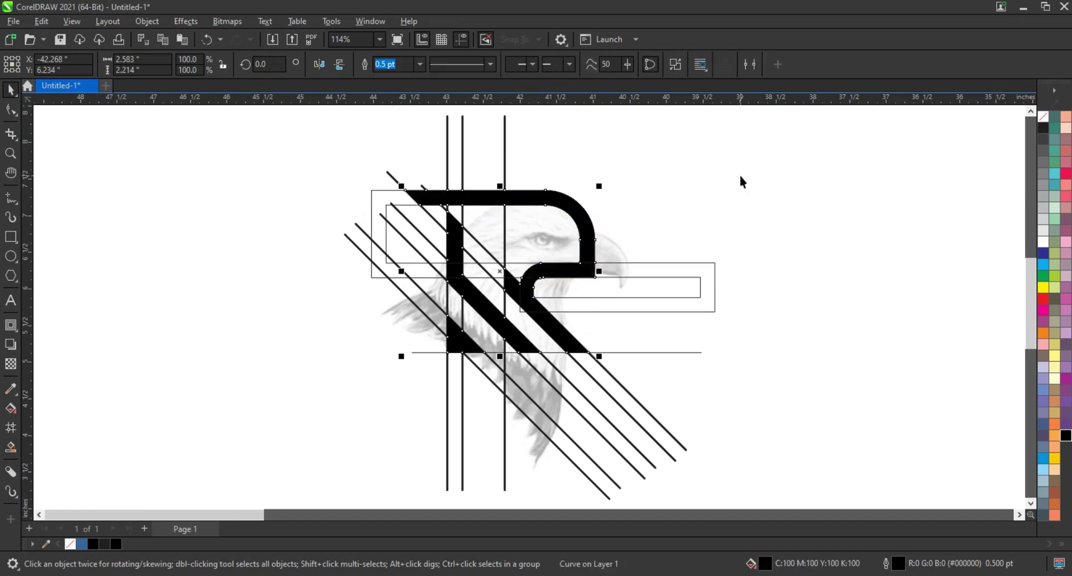
pyautogui.click(739, 176)
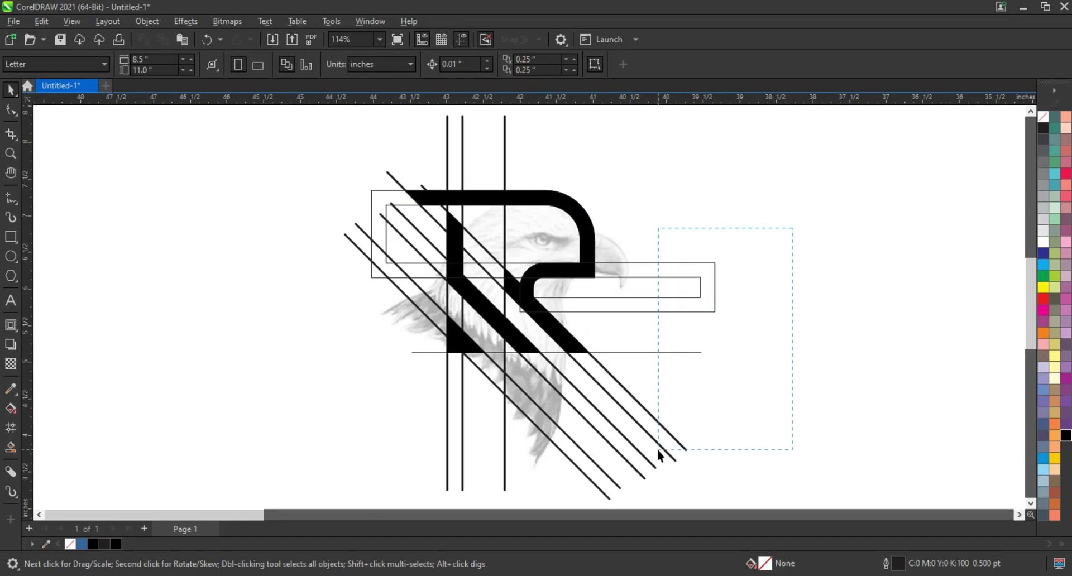
# Delete all construction lines and outline rectangles around the R.
pyautogui.moveTo(366, 167); pyautogui.dragTo(721, 464)
pyautogui.press('Delete')
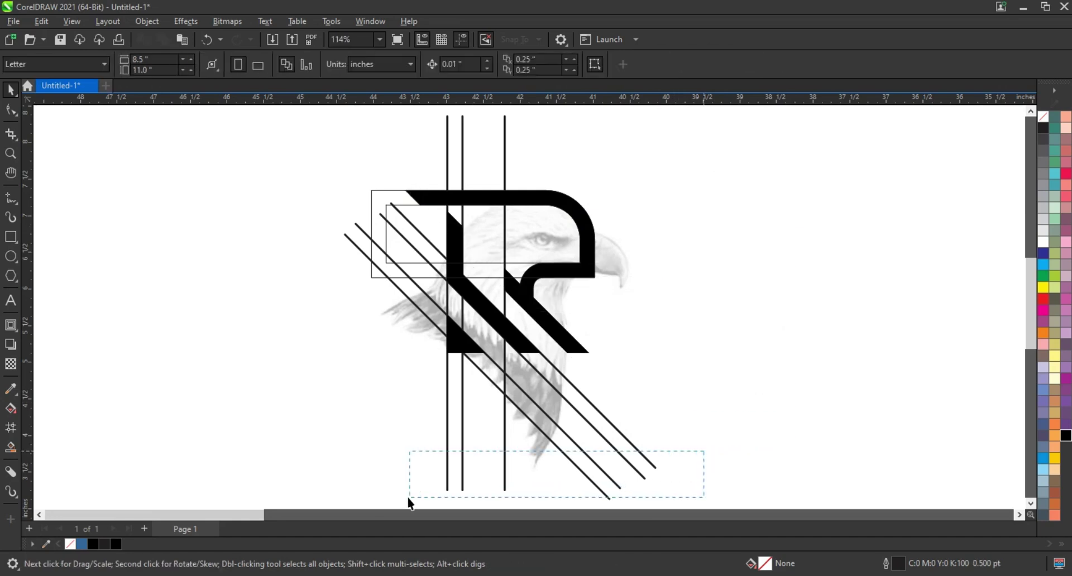
pyautogui.moveTo(408, 499); pyautogui.dragTo(409, 499)
pyautogui.press('Delete')
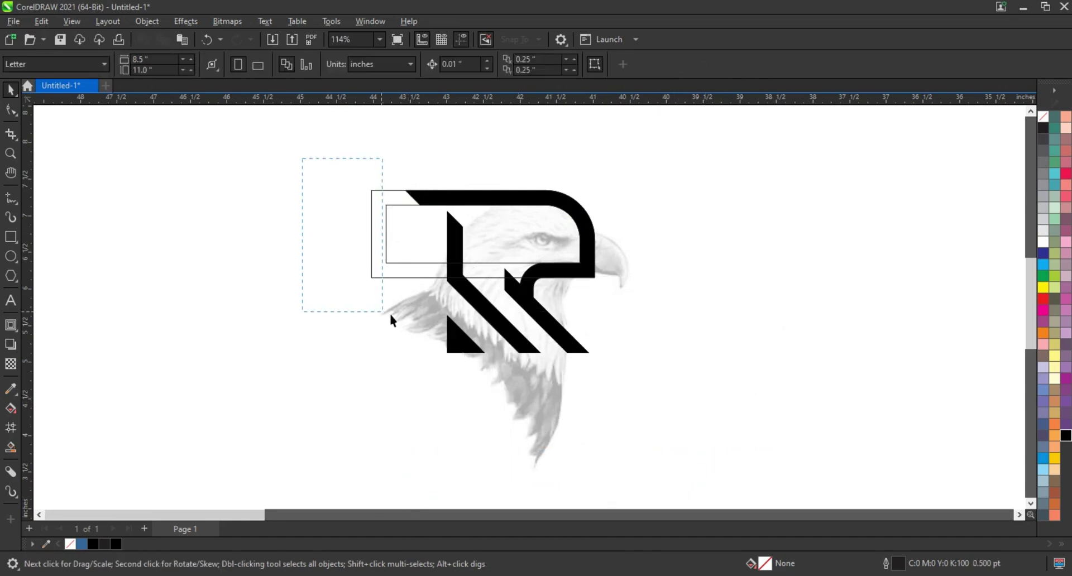
pyautogui.moveTo(391, 316); pyautogui.dragTo(398, 315)
pyautogui.press('Delete')
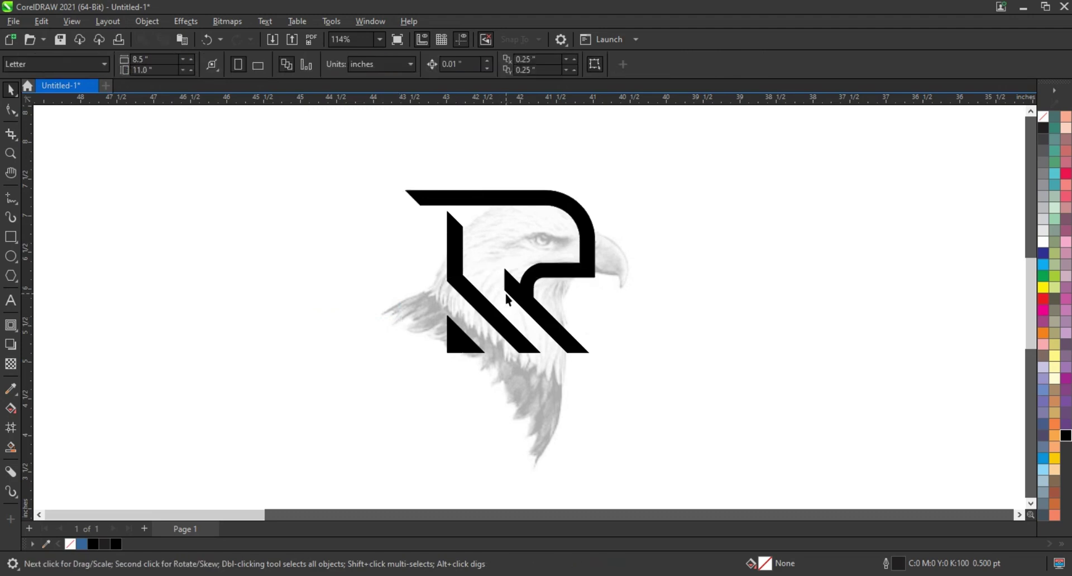
# Zoom in, break the R apart, and enlarge its small bottom-left triangle.
pyautogui.click(10, 153)
pyautogui.moveTo(307, 143); pyautogui.dragTo(708, 378)
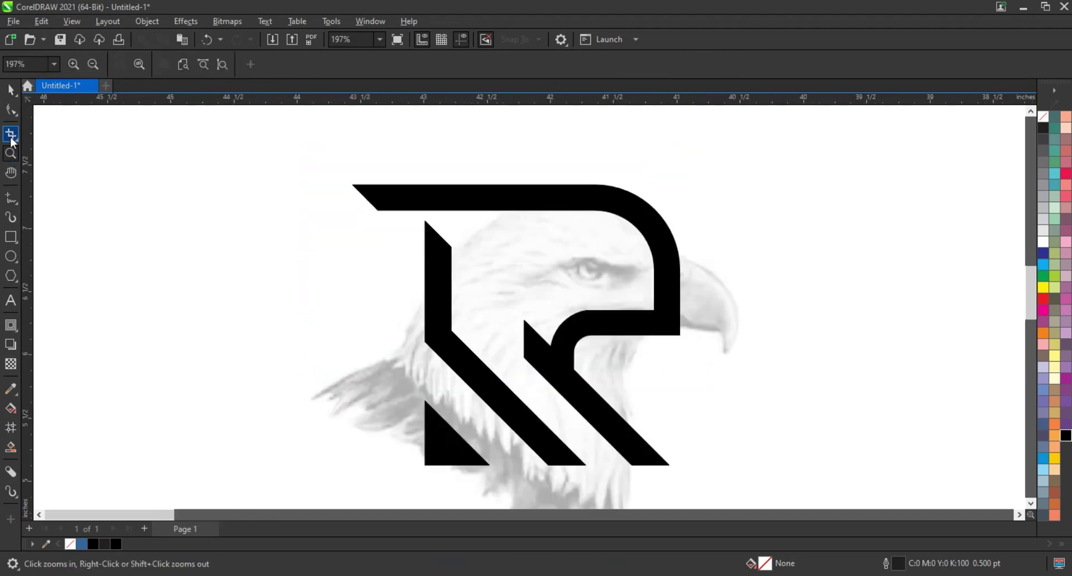
pyautogui.click(10, 89)
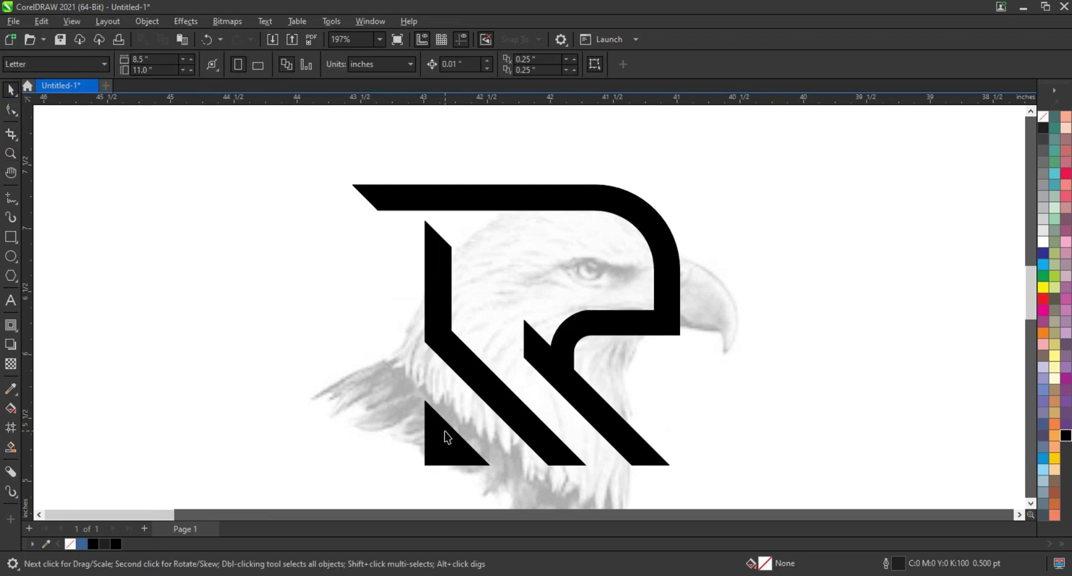
pyautogui.click(444, 431)
pyautogui.click(683, 70)
pyautogui.click(842, 263)
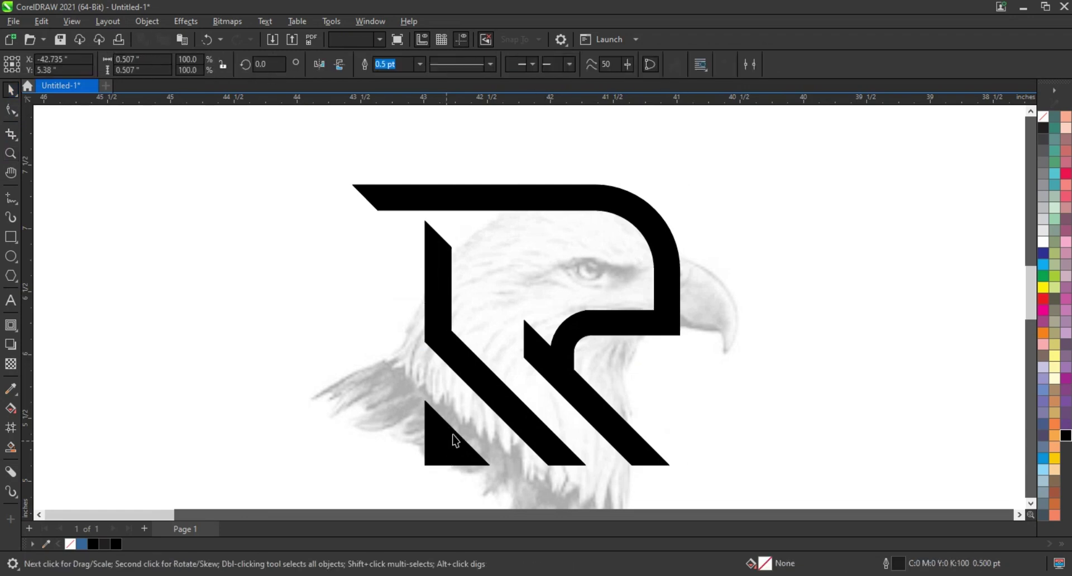
pyautogui.click(455, 438)
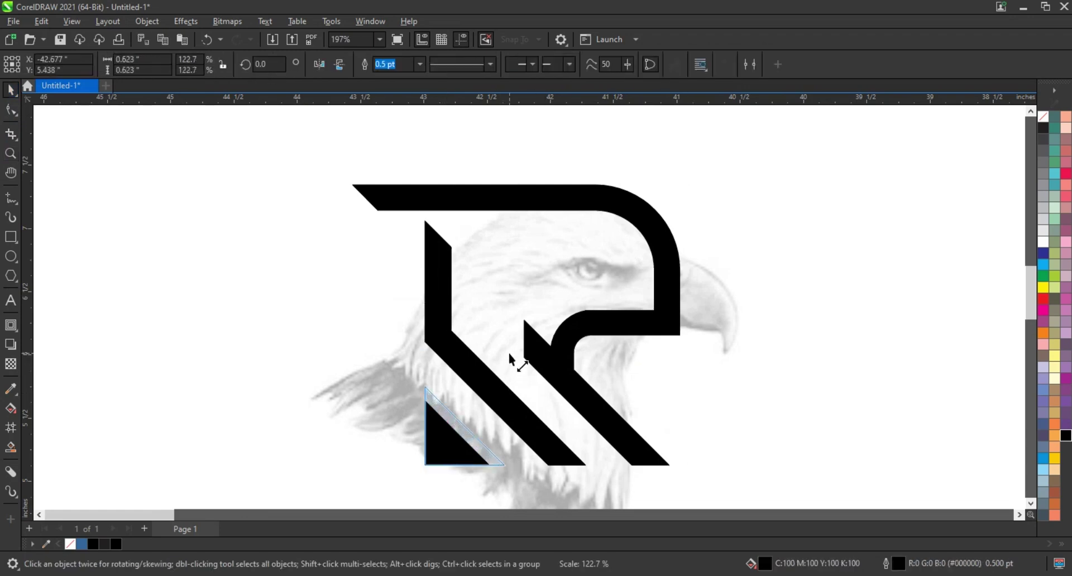
pyautogui.moveTo(498, 390)
pyautogui.mouseDown()
pyautogui.moveTo(510, 350)
pyautogui.moveTo(515, 374)
pyautogui.mouseUp()
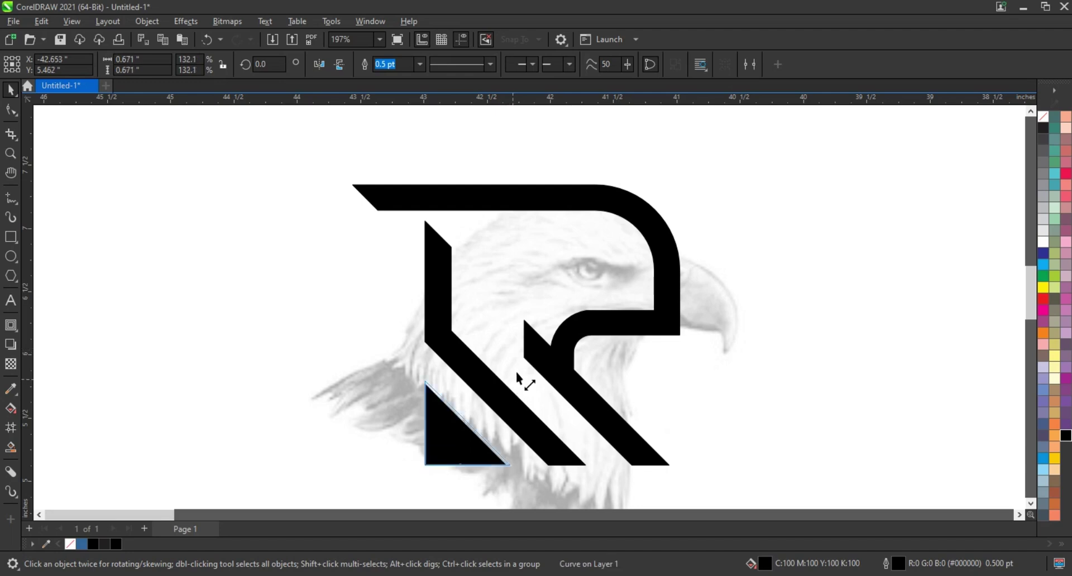
# Select the top-left nodes of the R's top curve for editing.
pyautogui.click(624, 335)
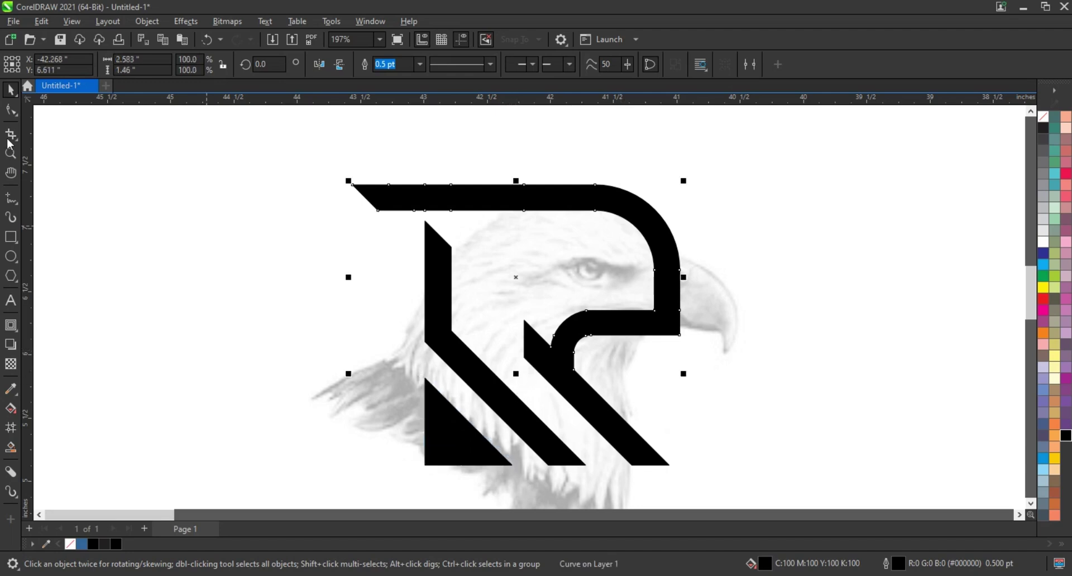
pyautogui.click(11, 109)
pyautogui.moveTo(313, 174)
pyautogui.mouseDown()
pyautogui.moveTo(467, 219)
pyautogui.moveTo(437, 212)
pyautogui.mouseUp()
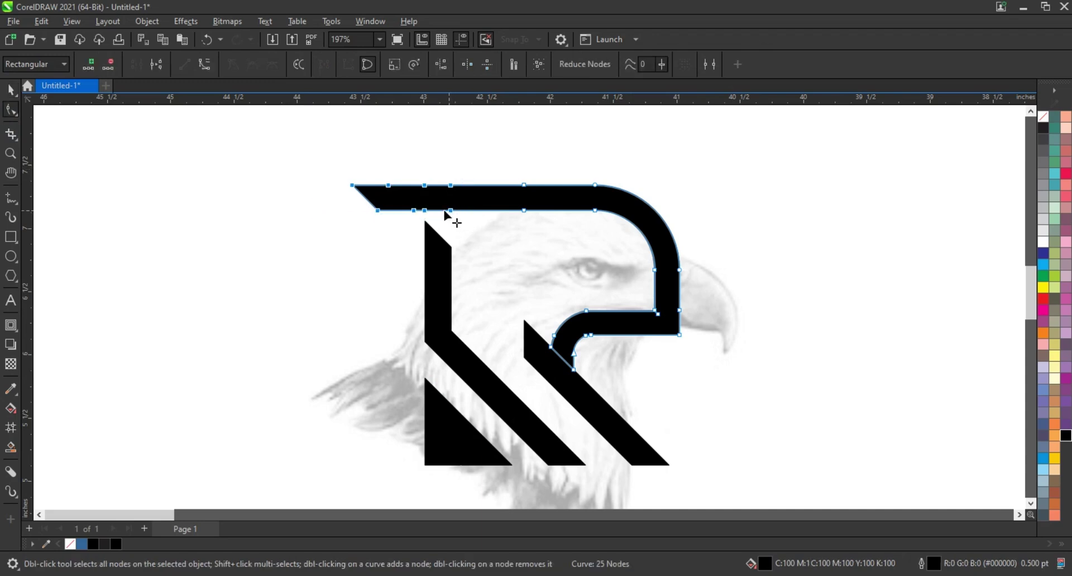
# Make a black, vertically mirrored half-circle and place it over the eagle's eye.
pyautogui.click(10, 256)
pyautogui.moveTo(166, 243); pyautogui.dragTo(288, 366)
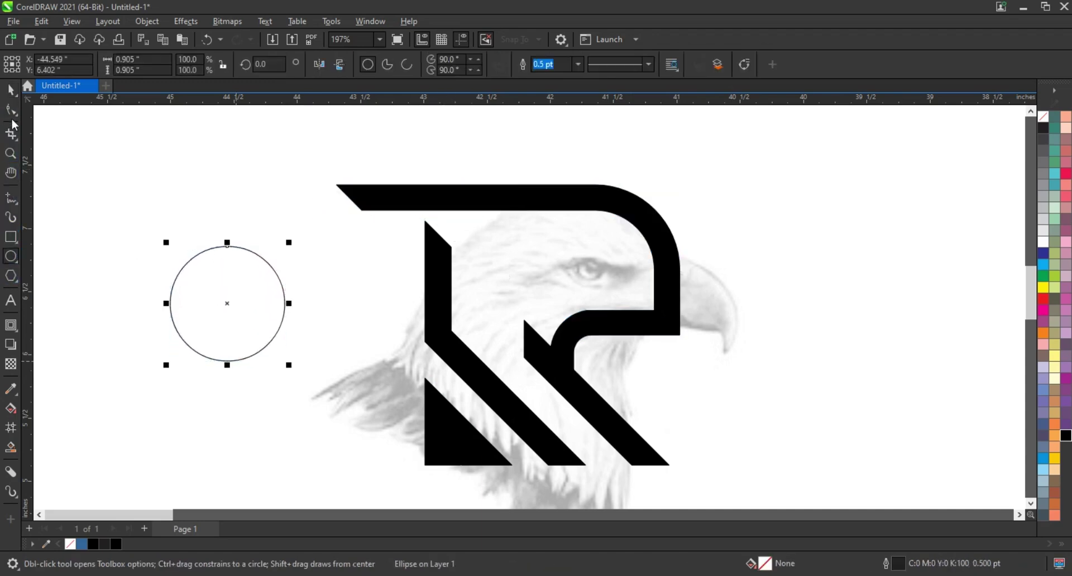
pyautogui.click(10, 111)
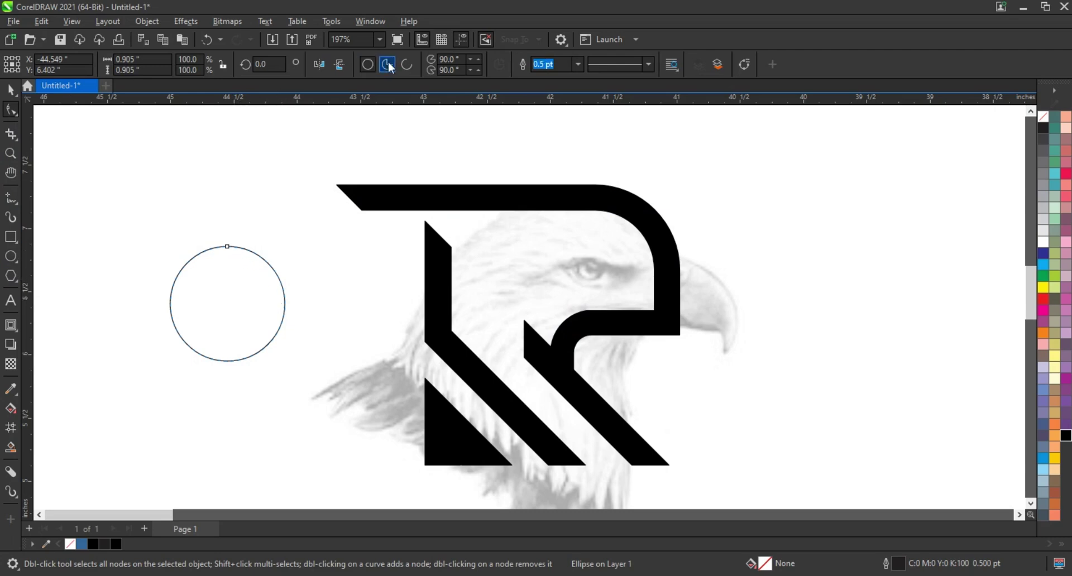
pyautogui.moveTo(233, 251)
pyautogui.mouseDown()
pyautogui.moveTo(234, 345)
pyautogui.moveTo(192, 302)
pyautogui.mouseUp()
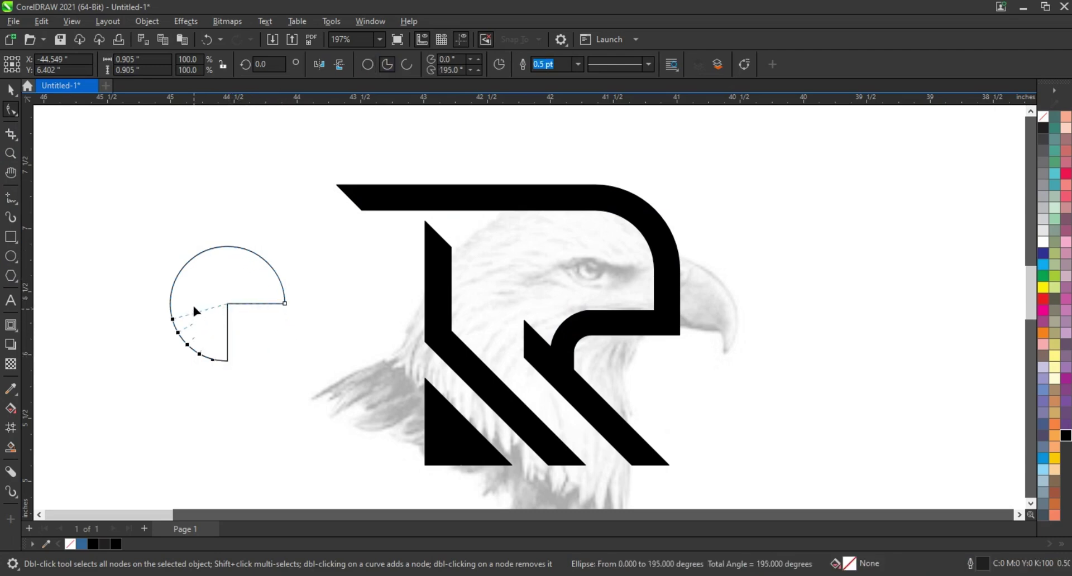
pyautogui.press('space')
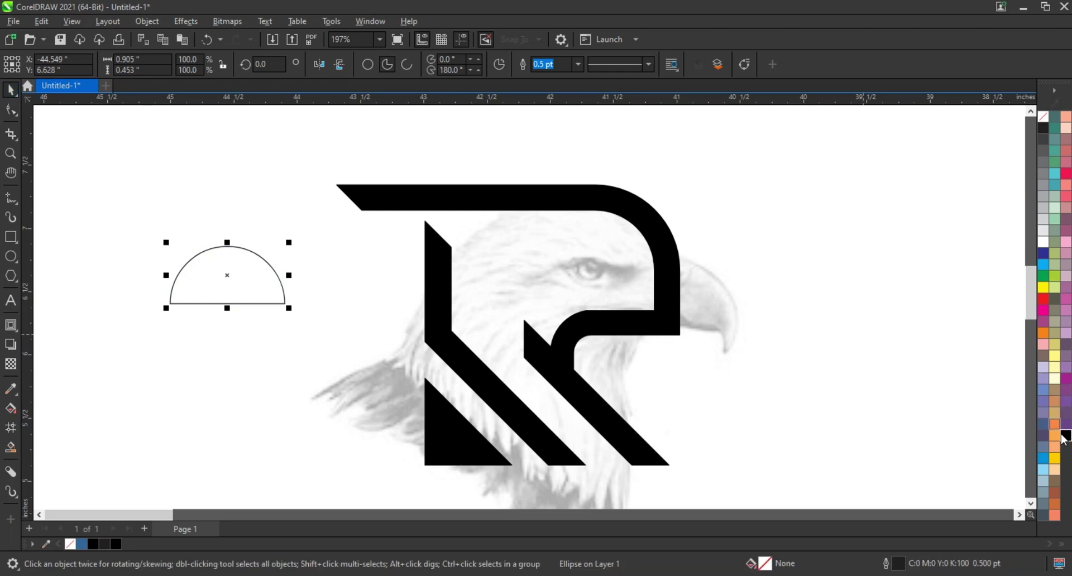
pyautogui.click(1065, 435)
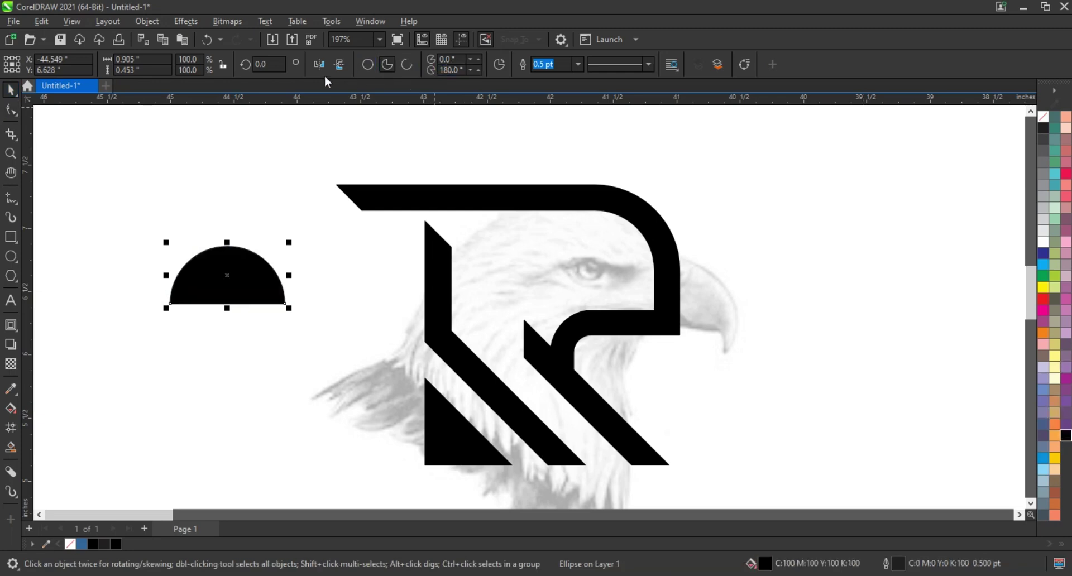
pyautogui.click(338, 64)
pyautogui.moveTo(289, 309); pyautogui.dragTo(260, 307)
pyautogui.moveTo(227, 275)
pyautogui.mouseDown()
pyautogui.moveTo(588, 276)
pyautogui.moveTo(602, 286)
pyautogui.moveTo(590, 273)
pyautogui.mouseUp()
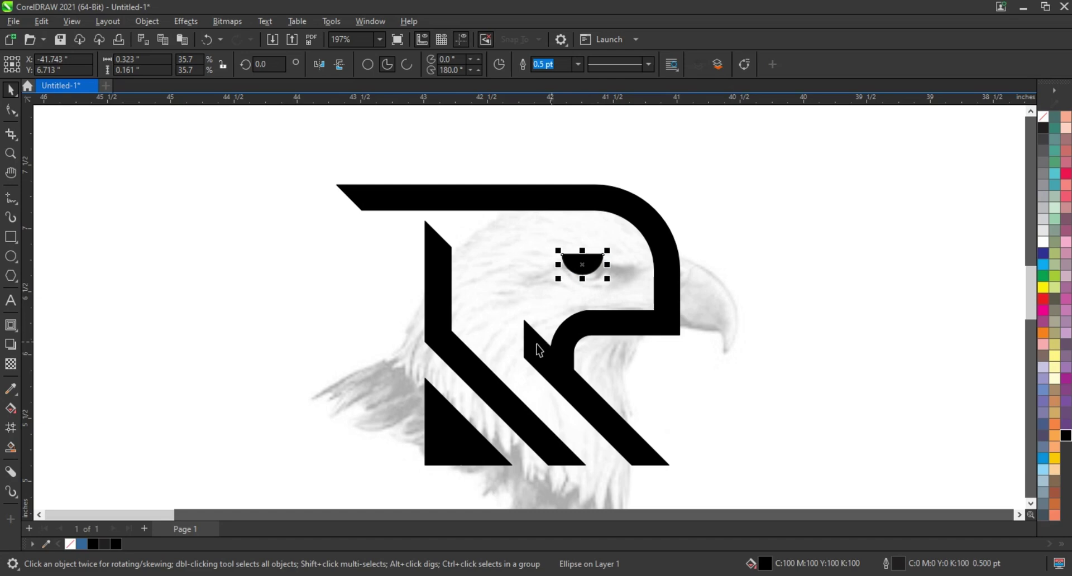
# Extend the inner diagonal stroke's top nodes upward toward the eye.
pyautogui.click(537, 350)
pyautogui.press('F10')
pyautogui.moveTo(484, 289)
pyautogui.mouseDown()
pyautogui.moveTo(527, 374)
pyautogui.moveTo(476, 311)
pyautogui.mouseUp()
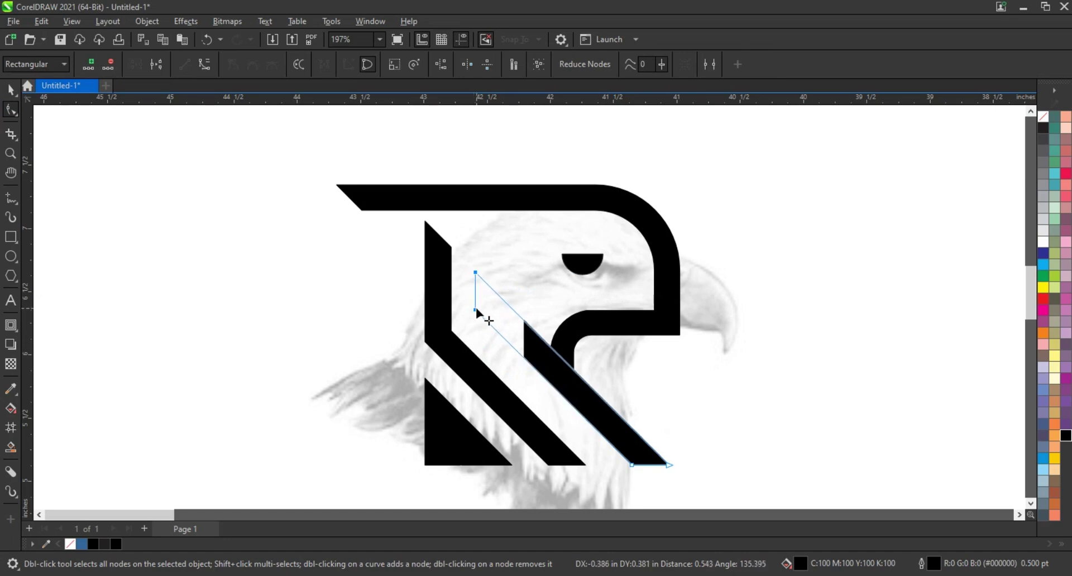
pyautogui.moveTo(475, 310); pyautogui.dragTo(475, 310)
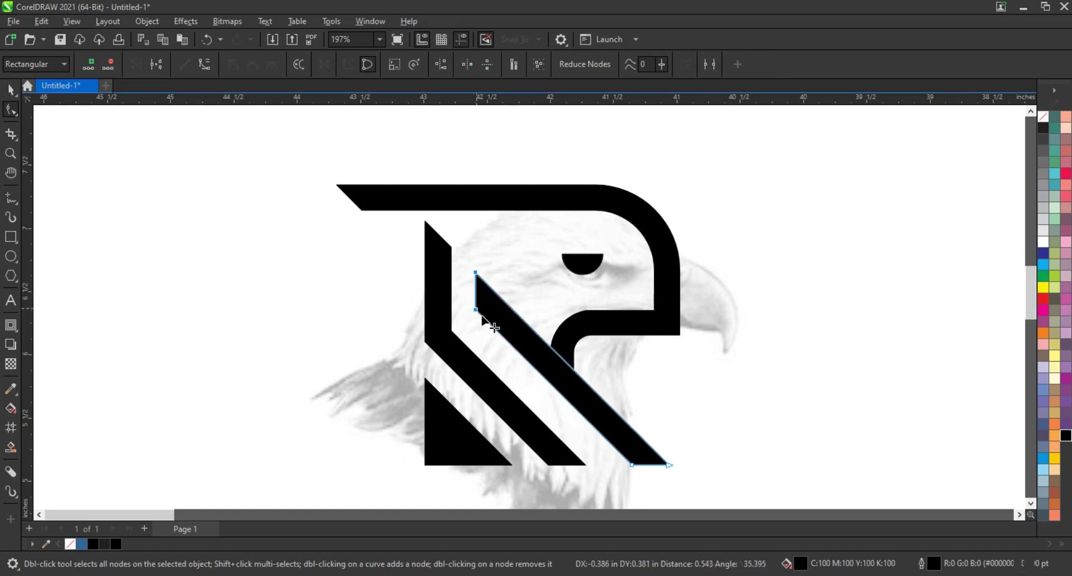
pyautogui.doubleClick(11, 110)
# Move the whole R logo right of the eagle image and enlarge it.
pyautogui.press('space')
pyautogui.press('Escape')
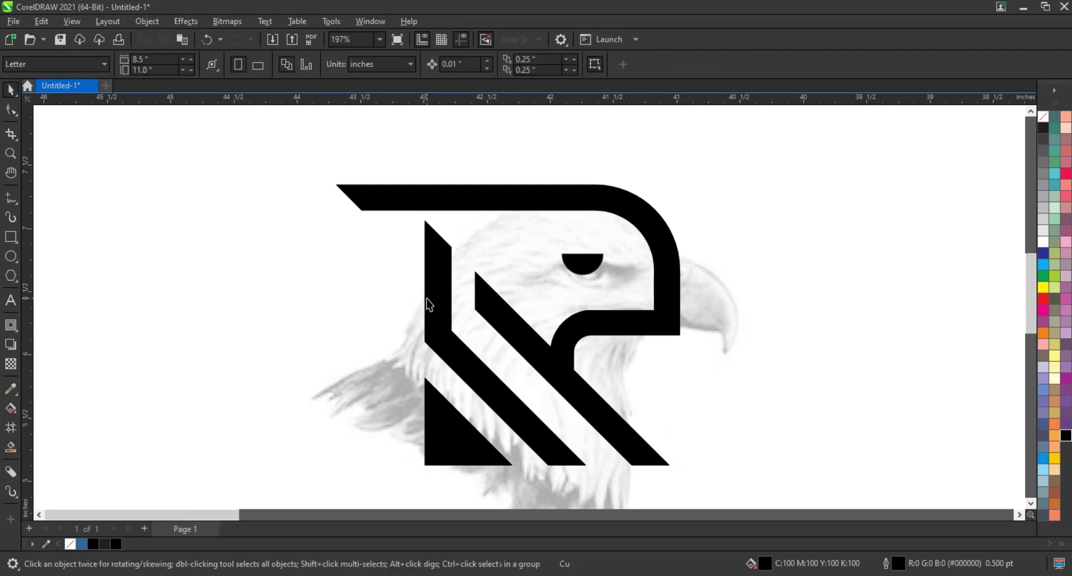
pyautogui.scroll(-3, 425, 304)
pyautogui.moveTo(565, 392); pyautogui.dragTo(565, 391)
pyautogui.moveTo(490, 342); pyautogui.dragTo(696, 342)
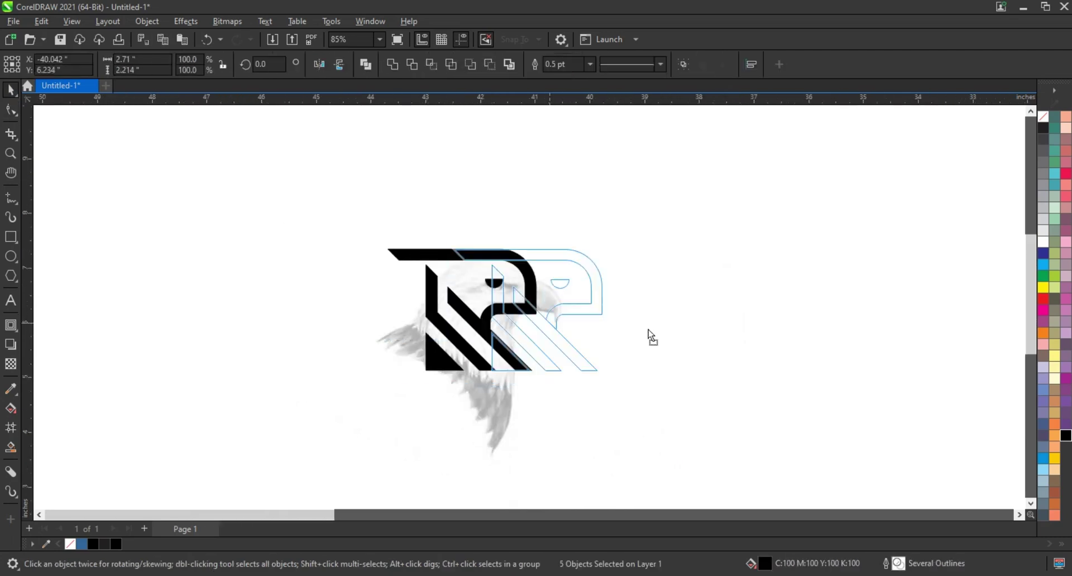
pyautogui.click(802, 439)
pyautogui.moveTo(803, 468); pyautogui.dragTo(574, 220)
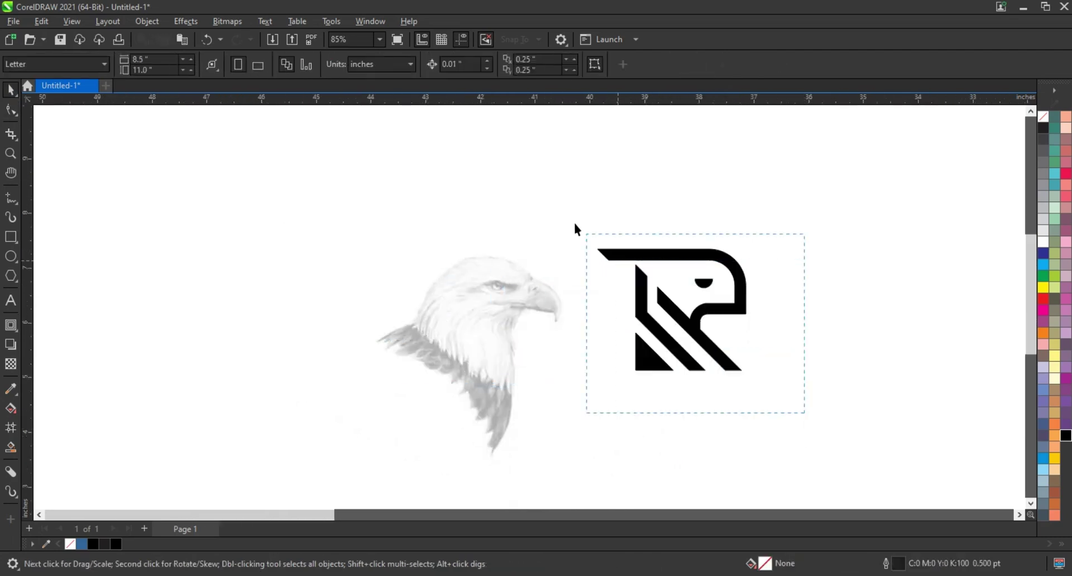
pyautogui.click(867, 275)
pyautogui.moveTo(847, 220); pyautogui.dragTo(592, 384)
pyautogui.moveTo(755, 383); pyautogui.dragTo(813, 431)
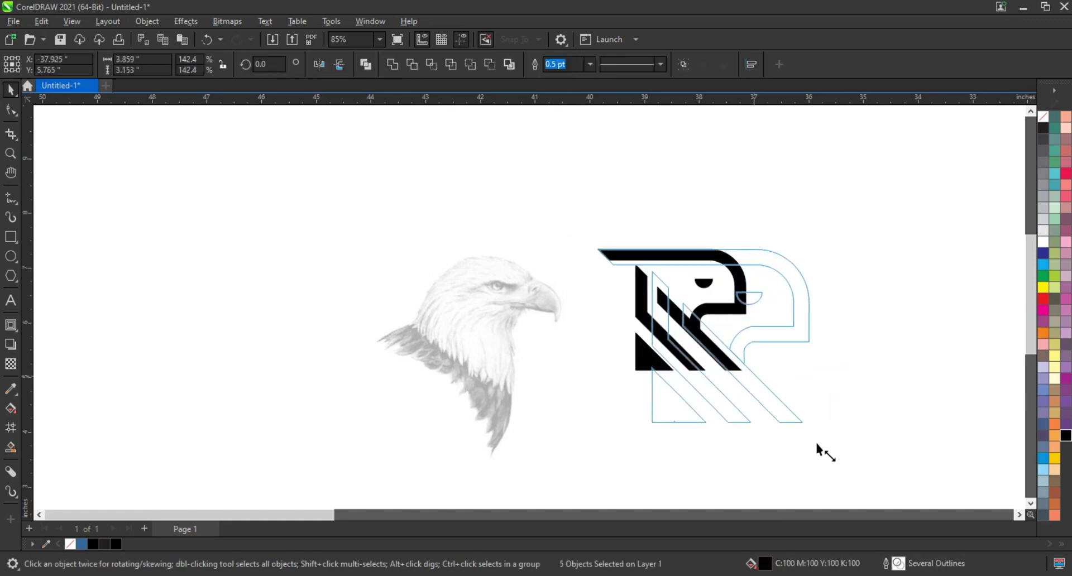
# Preview the finished drawing full screen with F9, then exit.
pyautogui.click(561, 394)
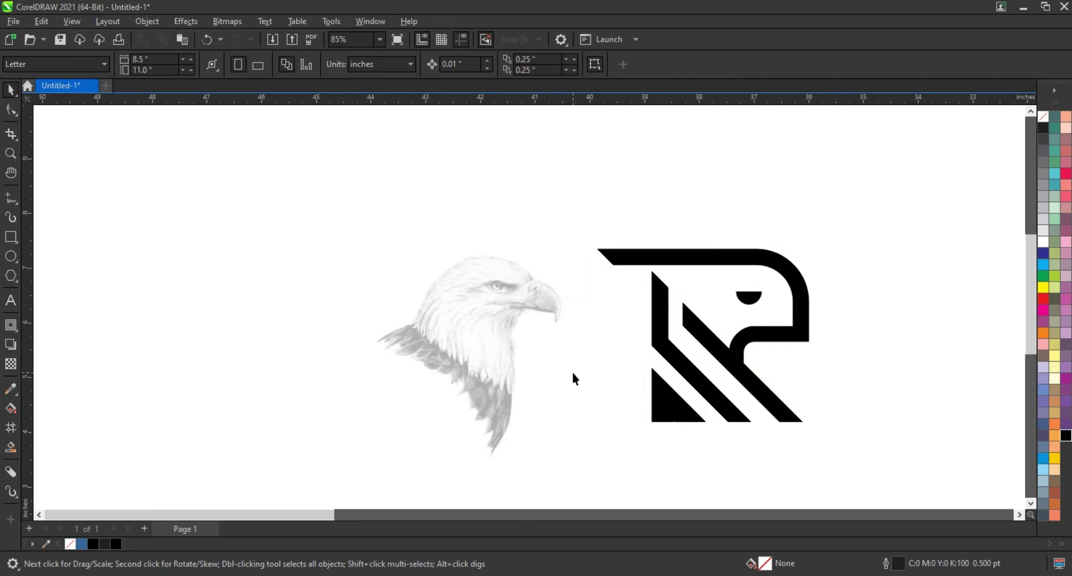
pyautogui.press('F9')
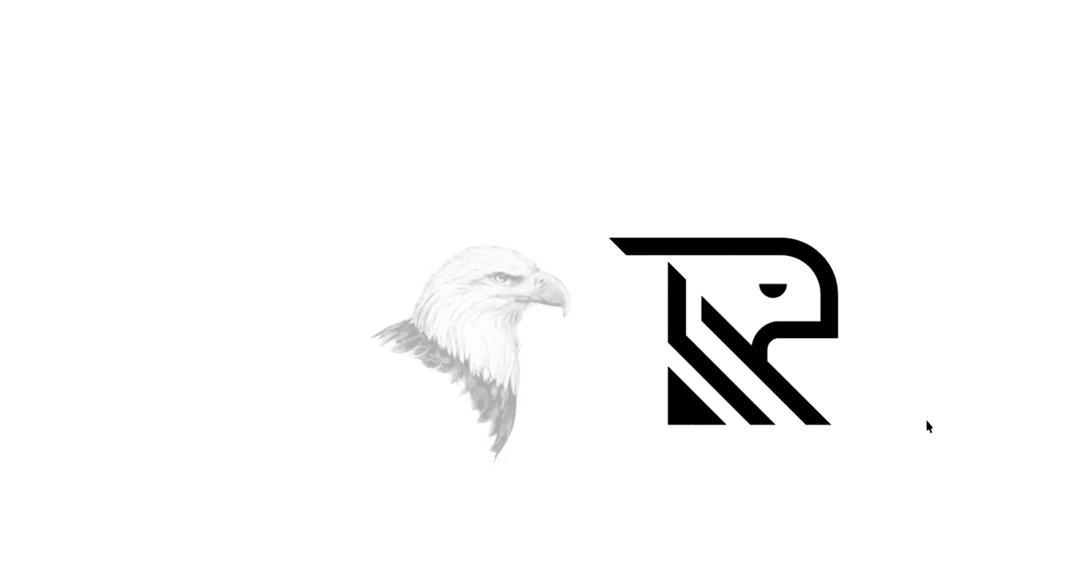
pyautogui.press('F9')
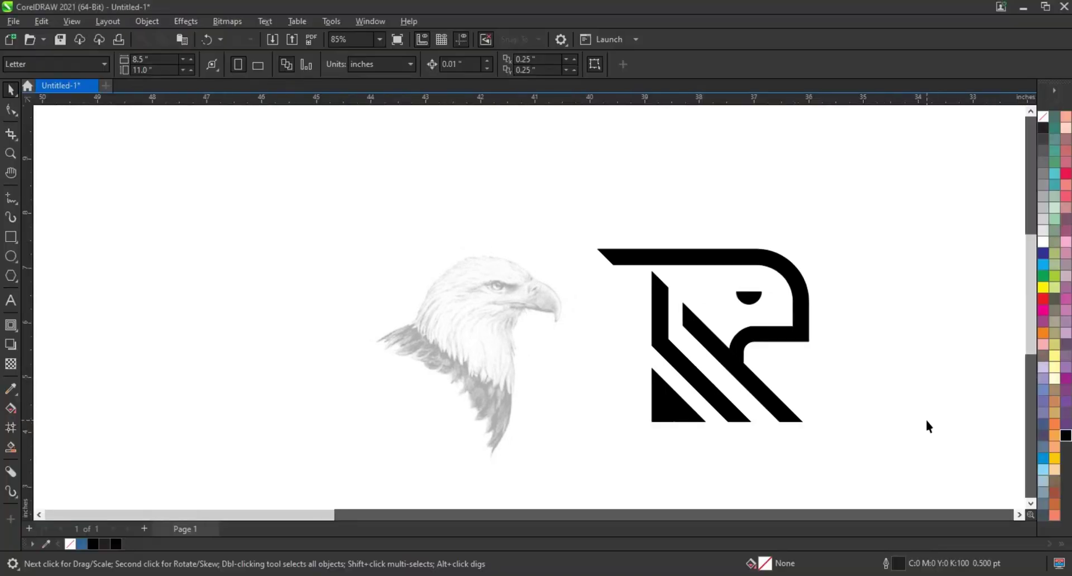